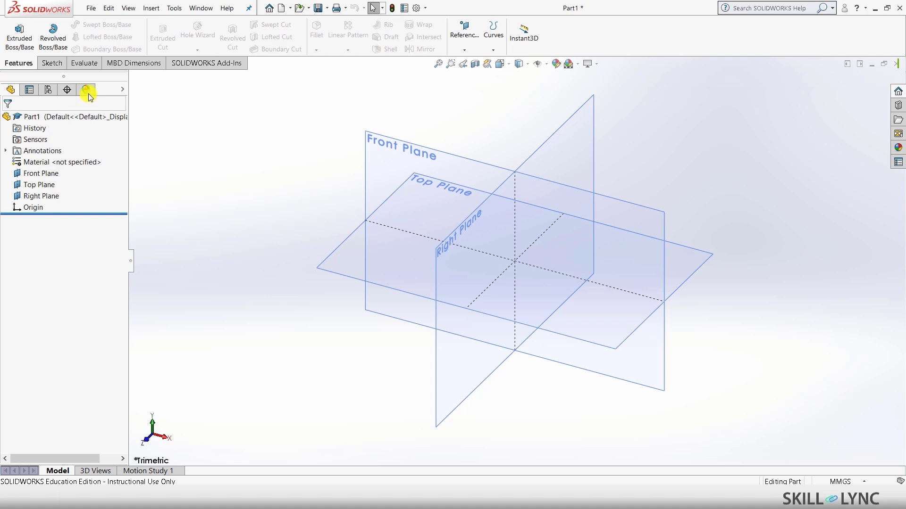
# Step: Sketch a circle with a 50 mm radius on the Top Plane, centred on the origin
pyautogui.click(52, 63)
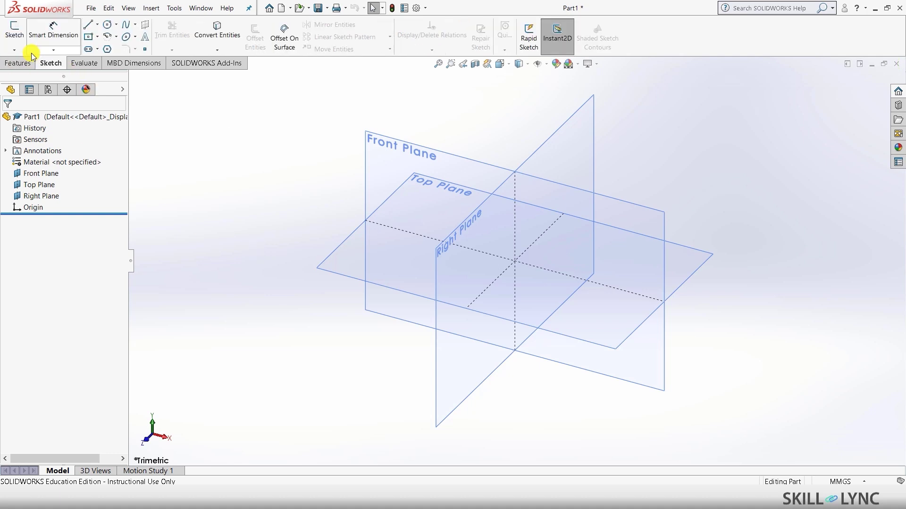
pyautogui.click(18, 32)
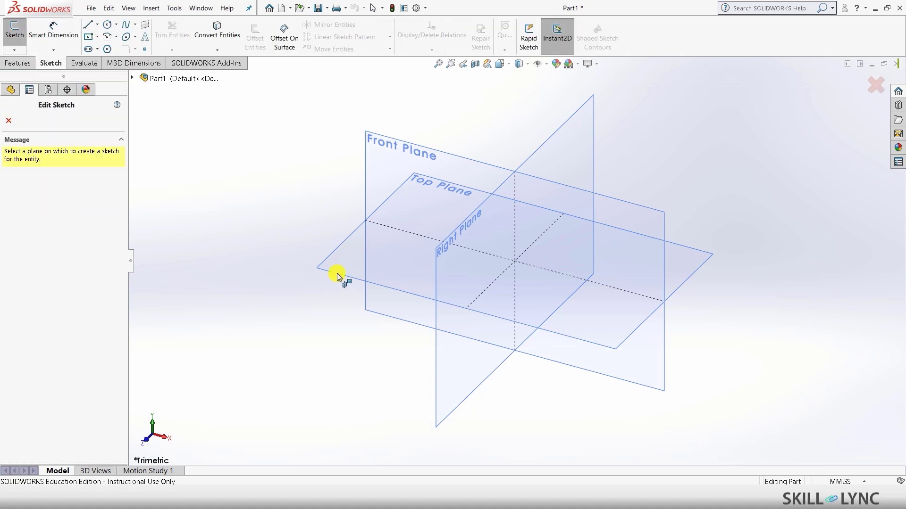
pyautogui.click(338, 259)
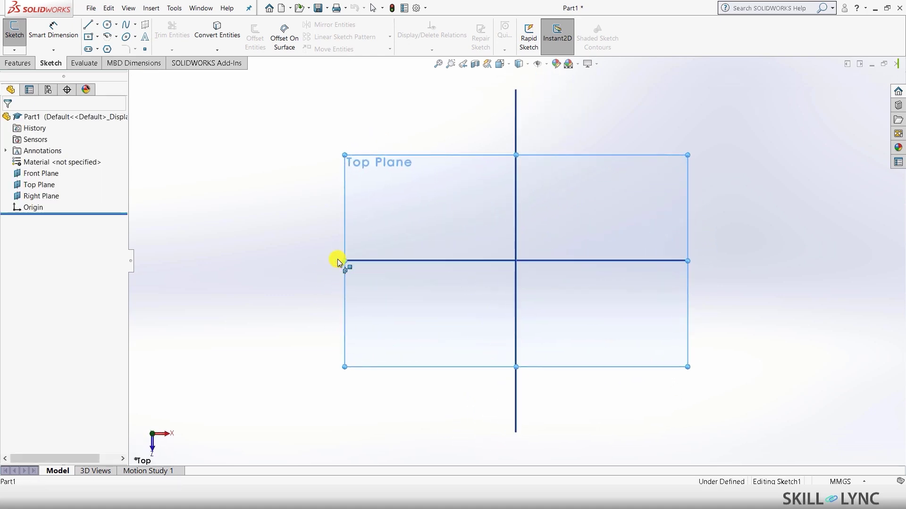
pyautogui.click(108, 26)
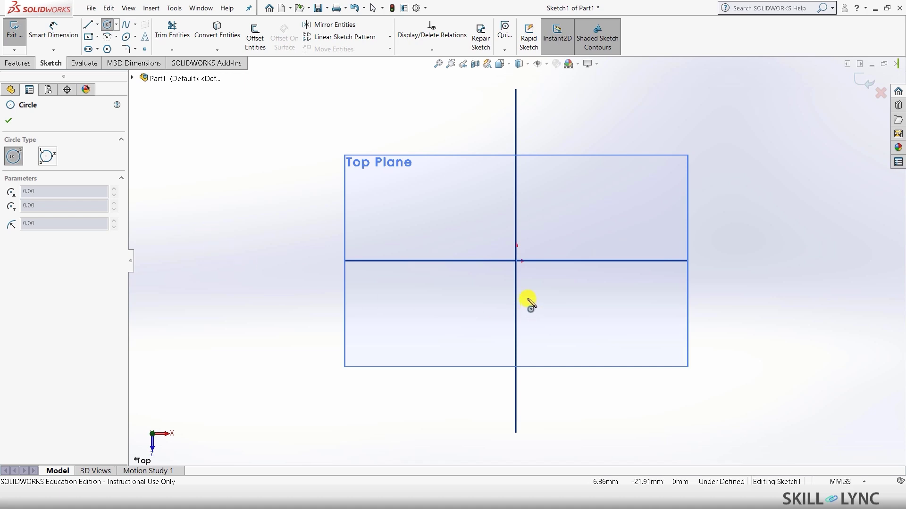
pyautogui.click(515, 261)
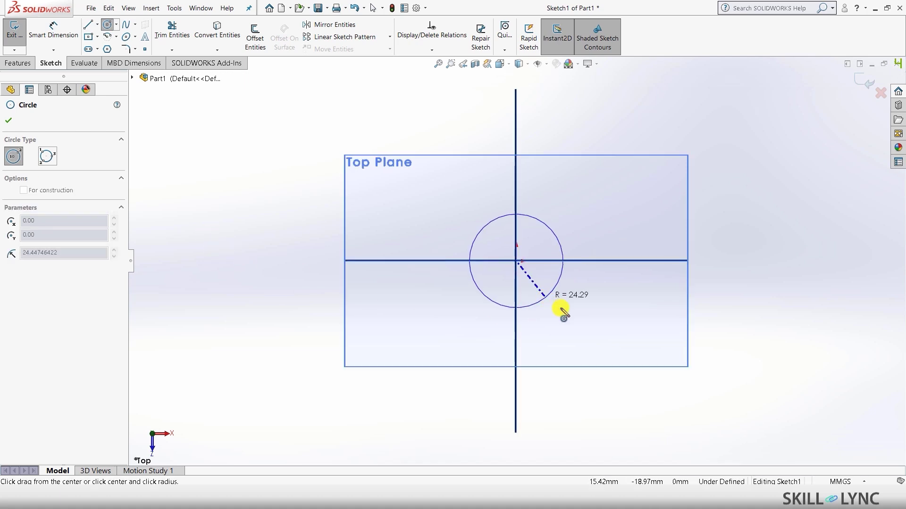
pyautogui.click(560, 306)
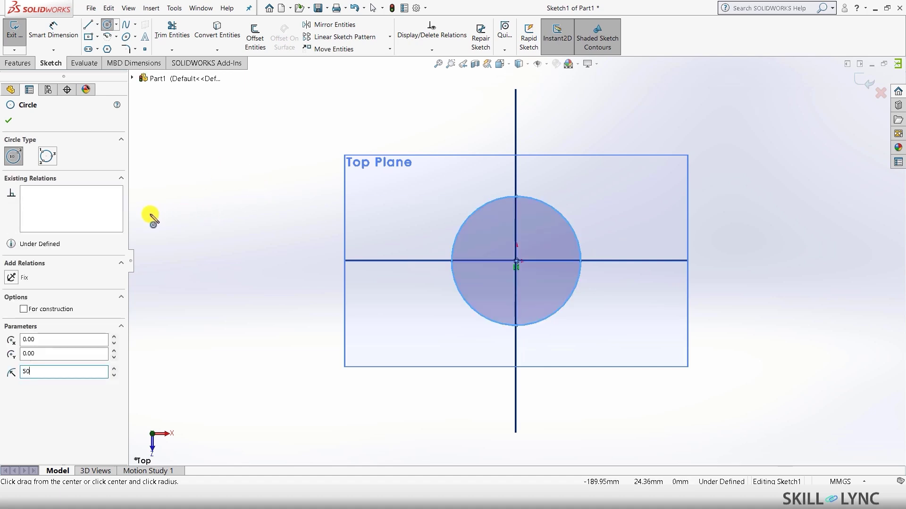
pyautogui.write('50')
pyautogui.click(8, 120)
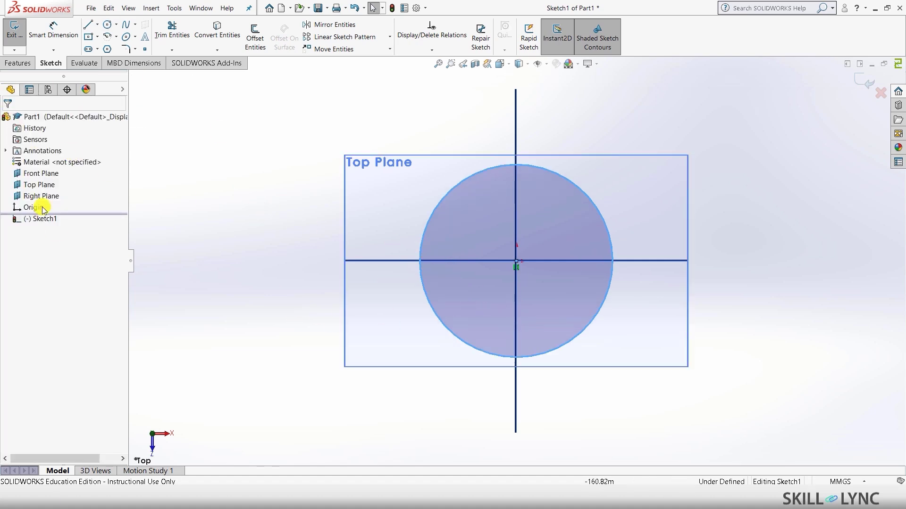
# Step: Extrude the circle 100 mm with the Mid Plane end condition to form a solid cylinder
pyautogui.click(19, 62)
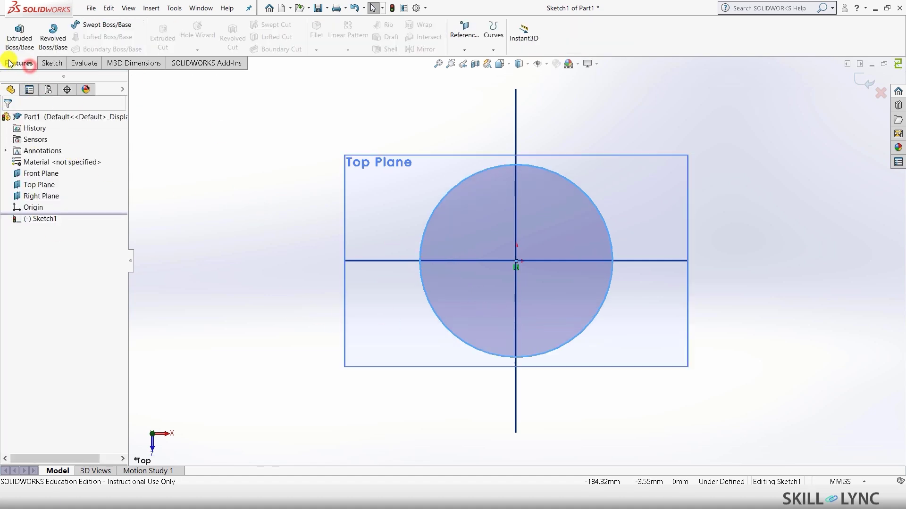
pyautogui.click(21, 36)
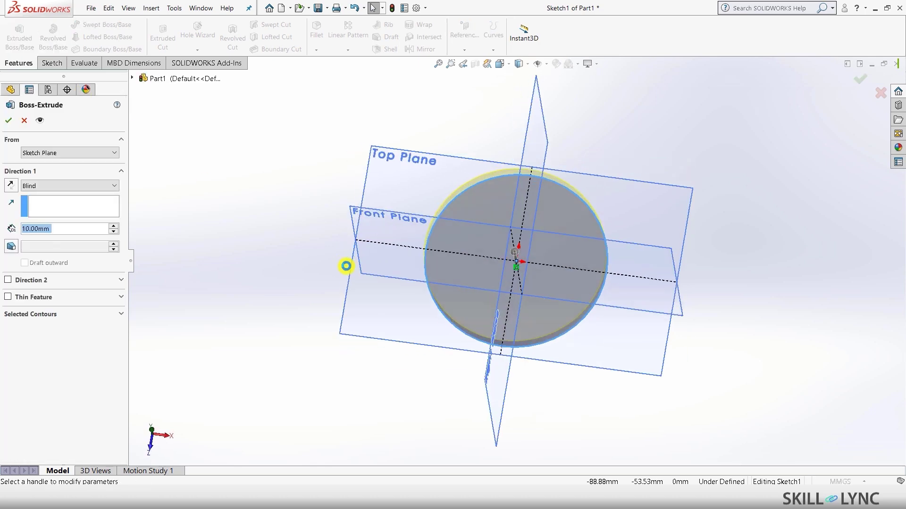
pyautogui.write('100')
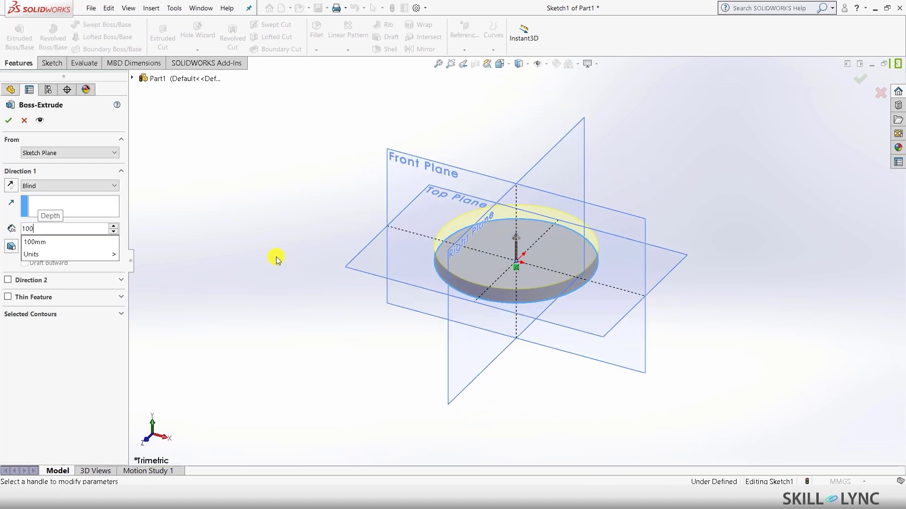
pyautogui.press('Return')
pyautogui.click(68, 153)
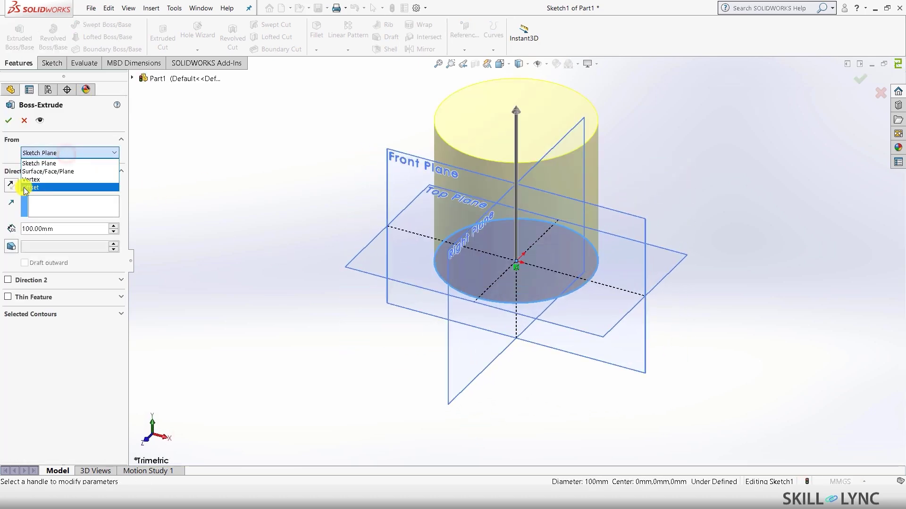
pyautogui.click(75, 187)
pyautogui.click(76, 187)
pyautogui.click(49, 236)
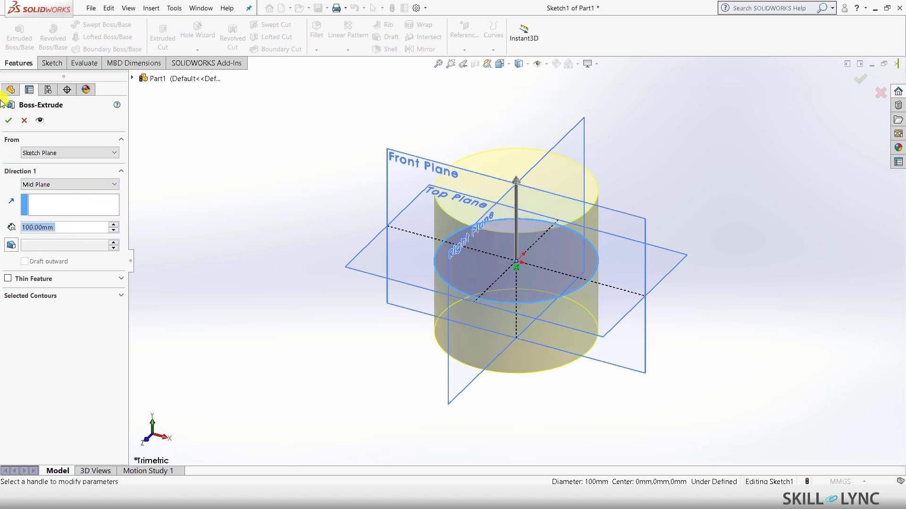
pyautogui.click(6, 120)
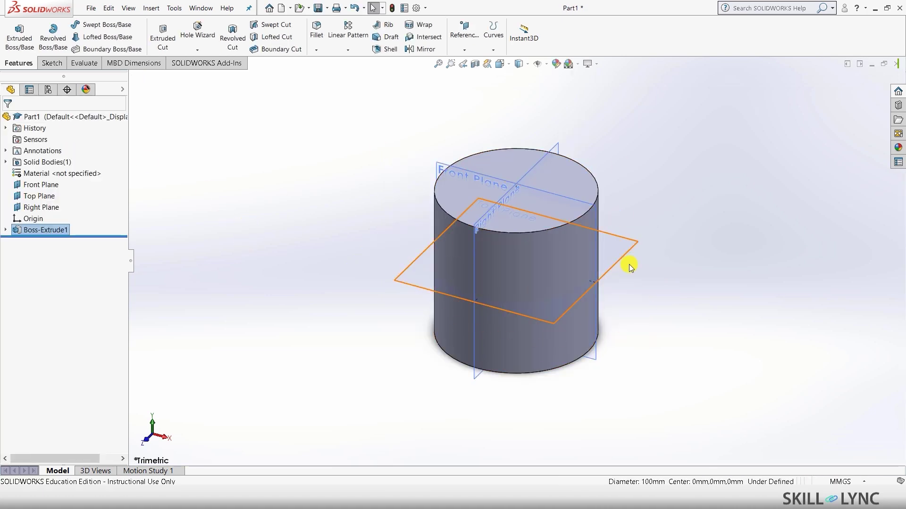
pyautogui.click(348, 194)
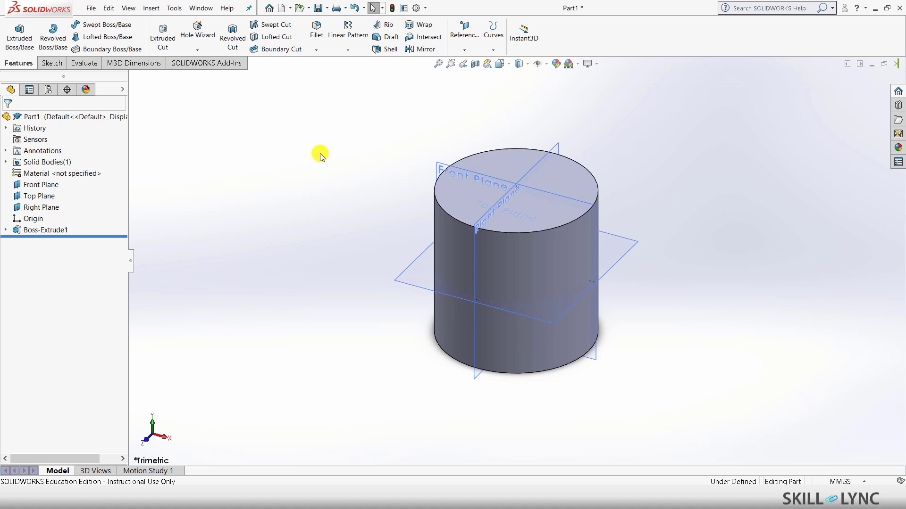
# Step: Load the SOLIDWORKS Simulation add-in and create a static study named Cylinder Static
pyautogui.click(240, 63)
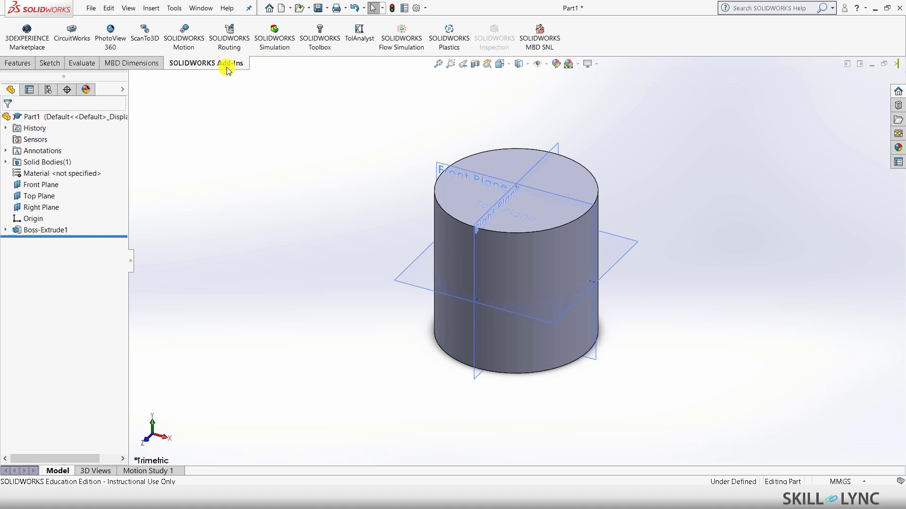
pyautogui.click(276, 45)
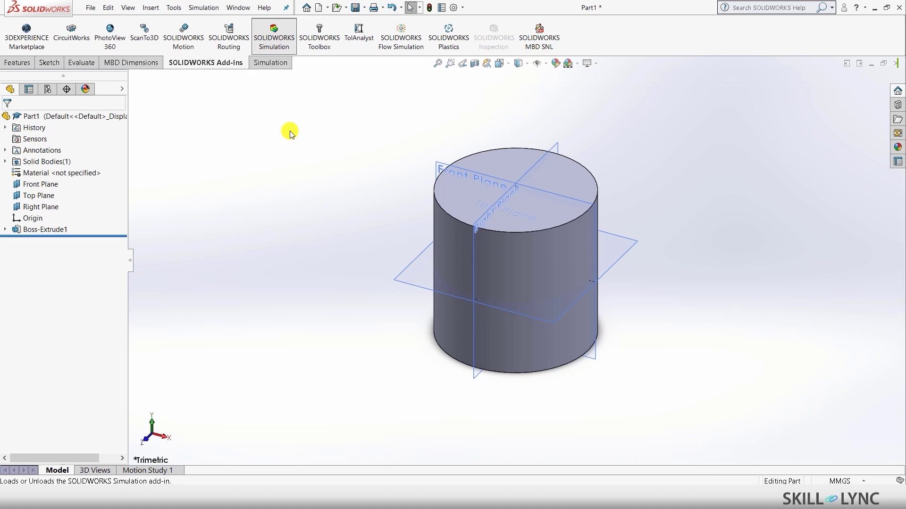
pyautogui.click(276, 65)
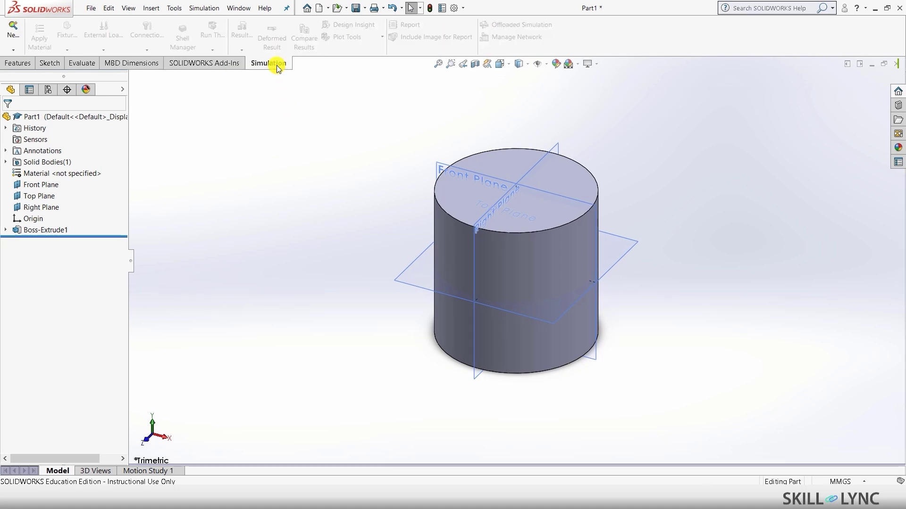
pyautogui.click(10, 31)
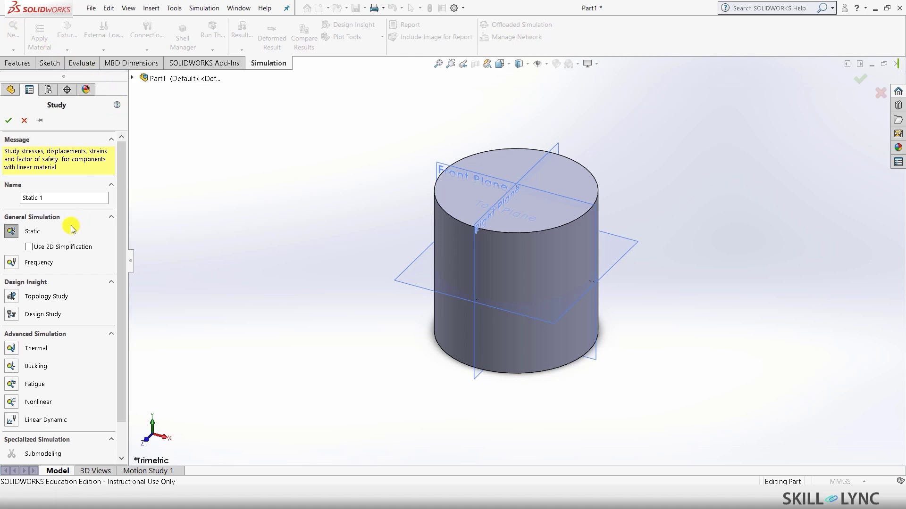
pyautogui.click(77, 203)
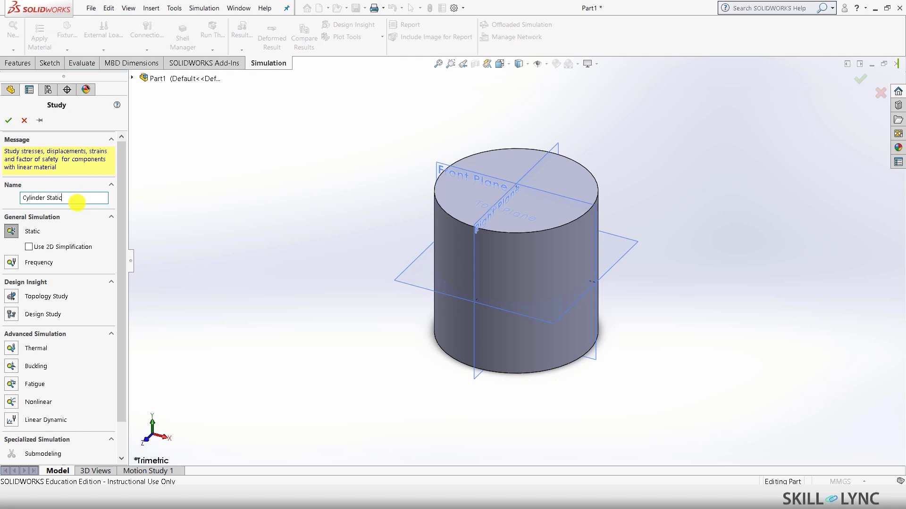
pyautogui.press('Return')
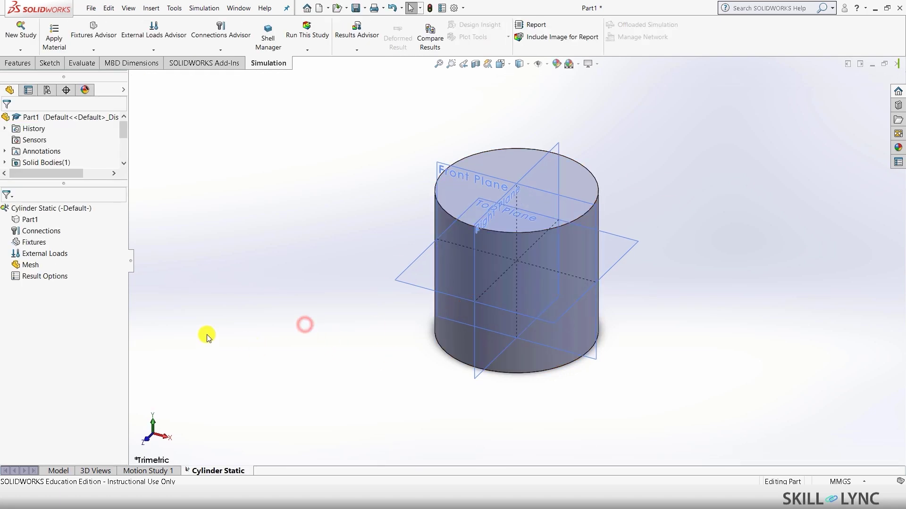
# Step: Assign the favorite material Brass to the part in the Cylinder Static study
pyautogui.rightClick(30, 220)
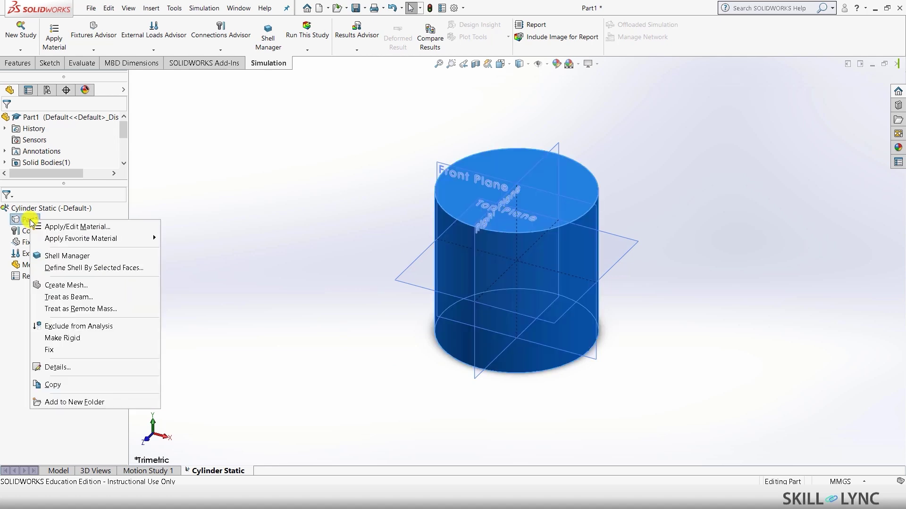
pyautogui.moveTo(81, 239)
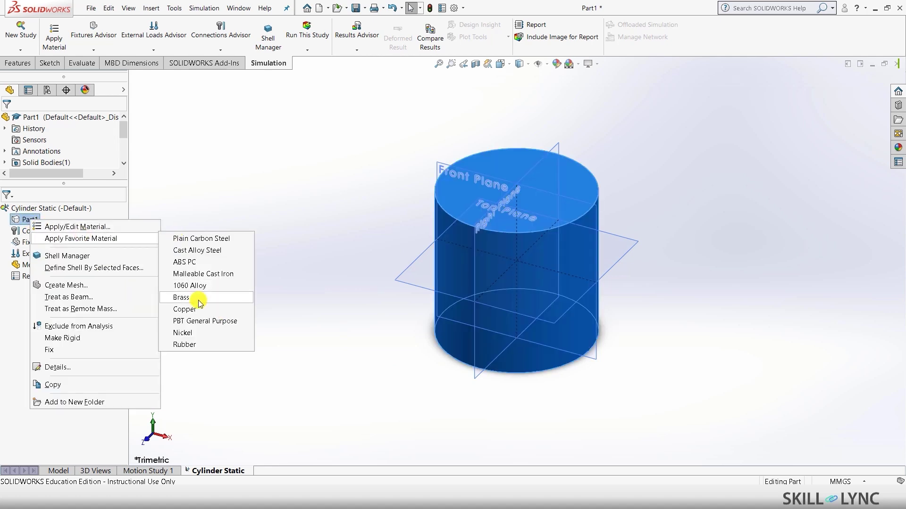
pyautogui.click(181, 298)
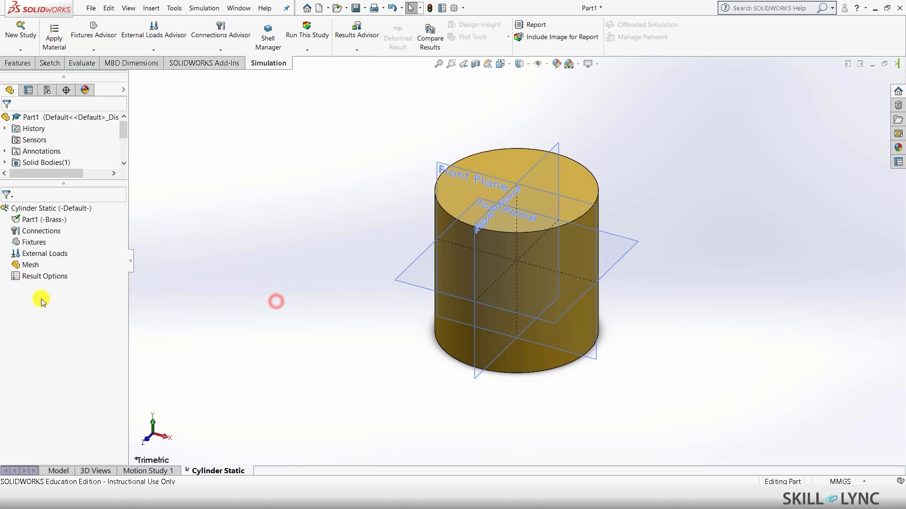
# Step: Apply a Fixed Geometry fixture to the bottom face of the cylinder
pyautogui.rightClick(32, 243)
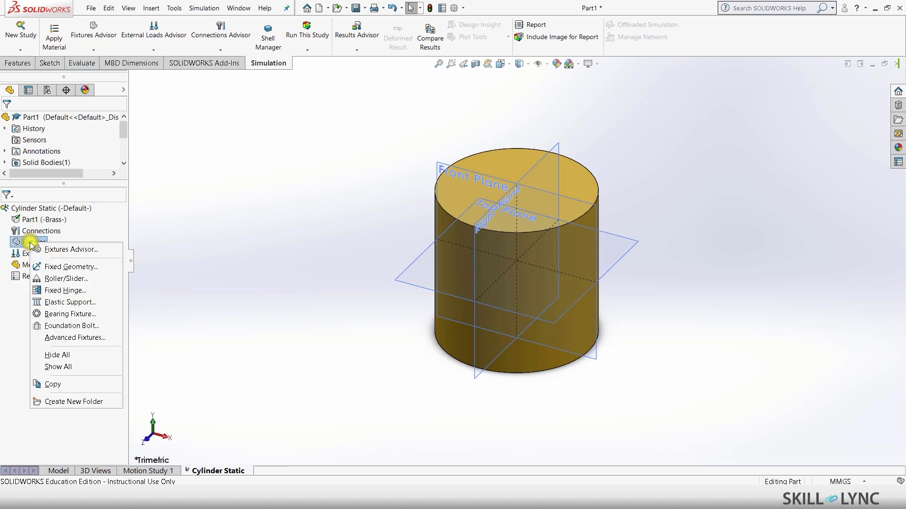
pyautogui.click(61, 266)
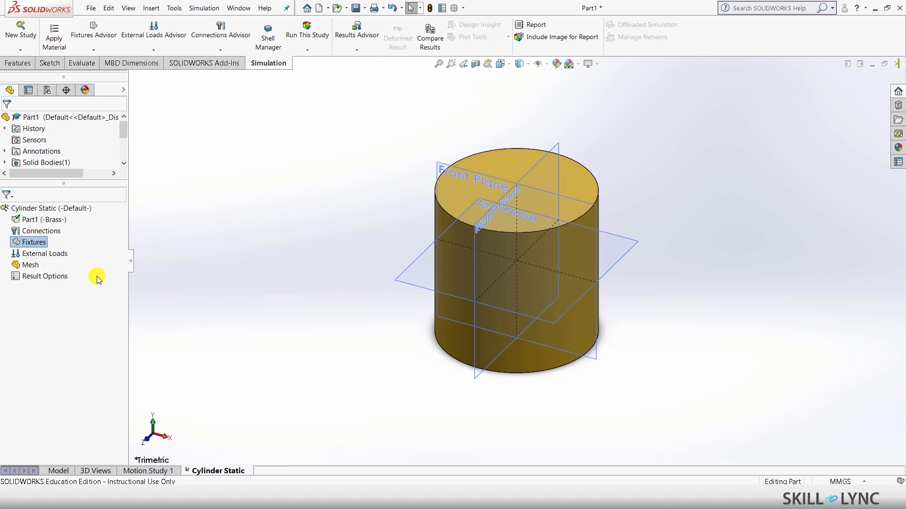
pyautogui.moveTo(163, 312); pyautogui.dragTo(408, 170, button='middle')
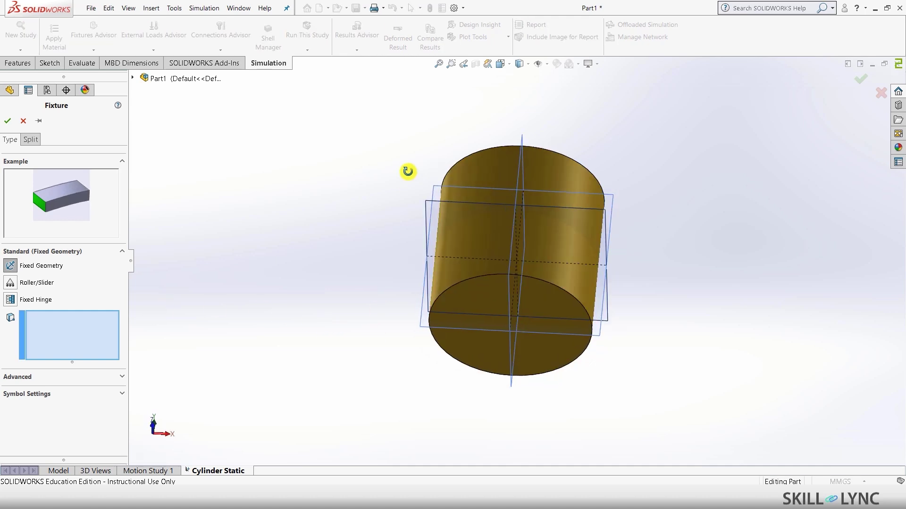
pyautogui.click(477, 307)
pyautogui.press('Return')
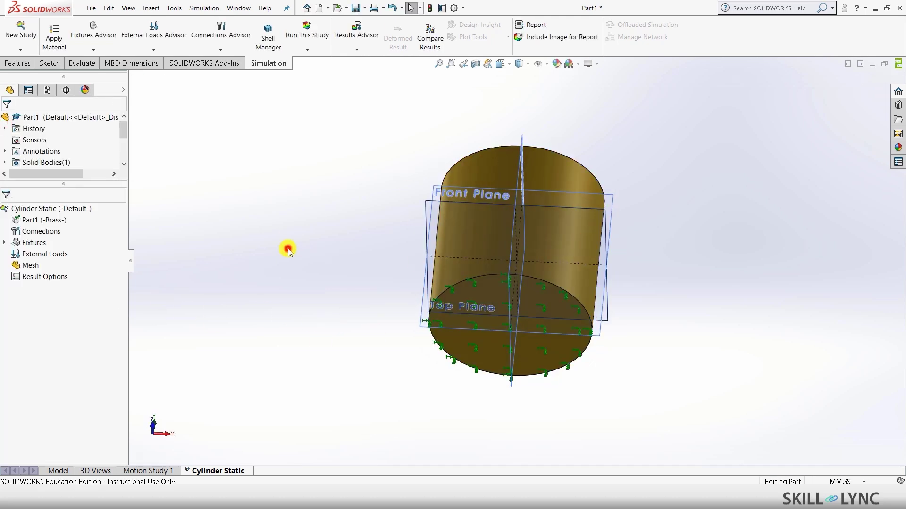
# Step: Apply a normal force of 50000 N to the top face of the cylinder
pyautogui.hotkey('ctrl', '7')
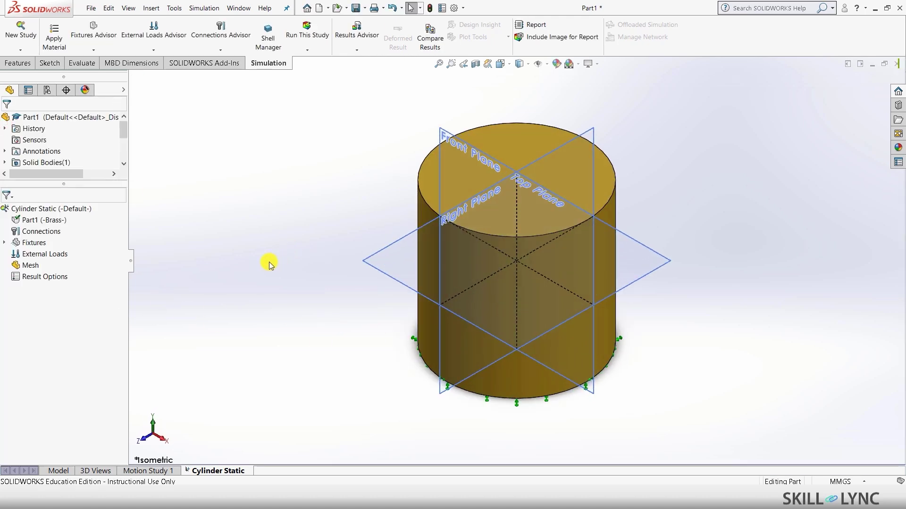
pyautogui.rightClick(13, 253)
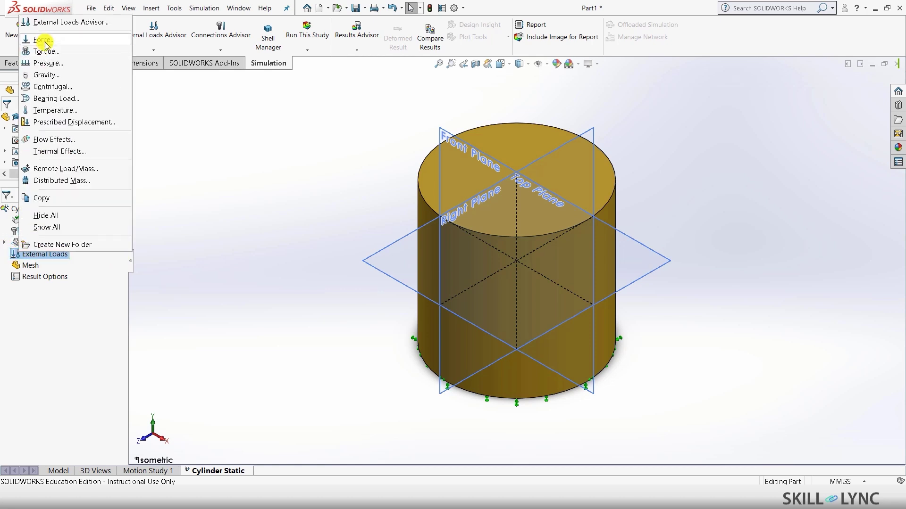
pyautogui.click(45, 41)
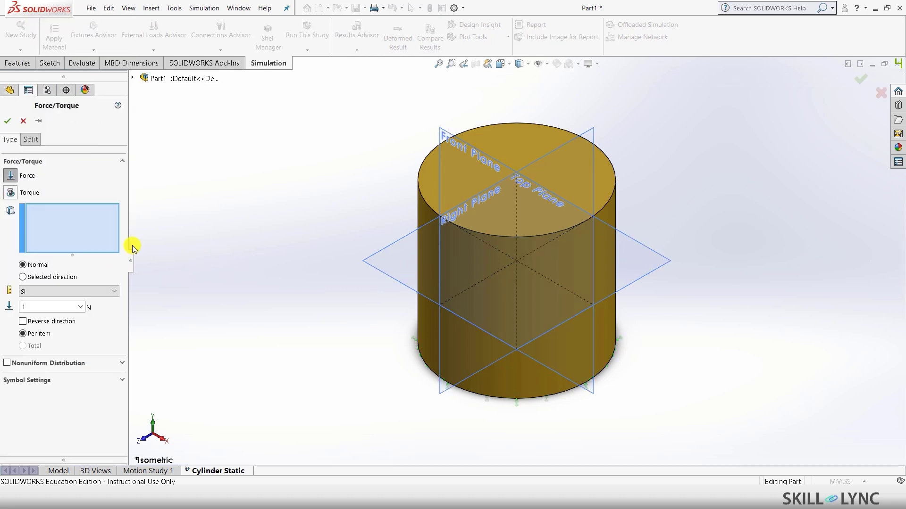
pyautogui.click(425, 178)
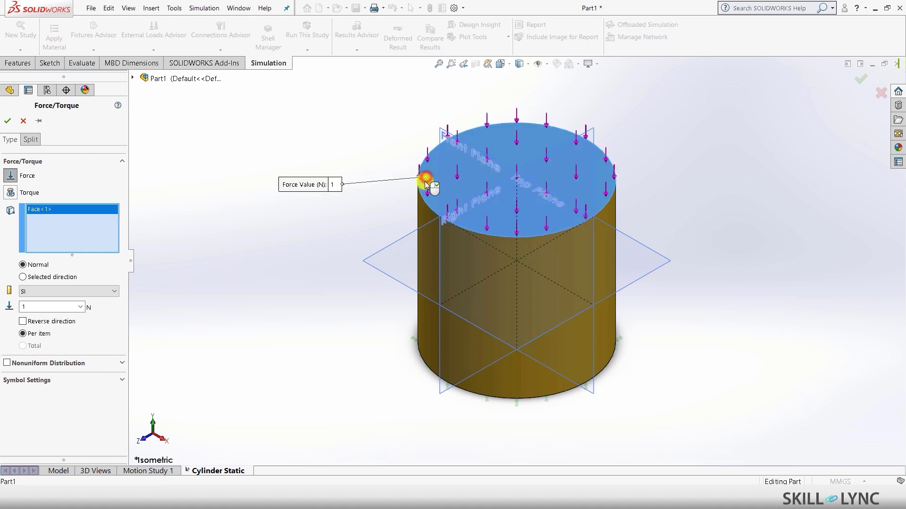
pyautogui.doubleClick(67, 308)
pyautogui.write('50000')
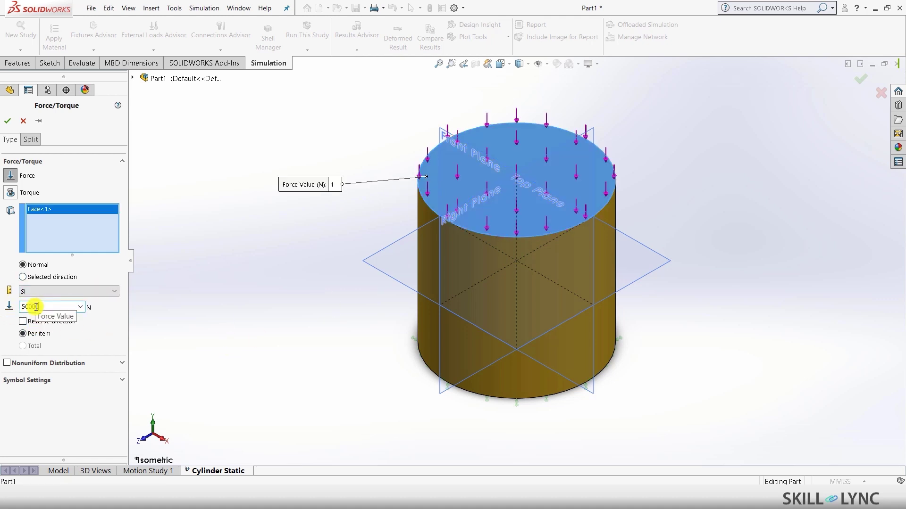
pyautogui.press('Tab')
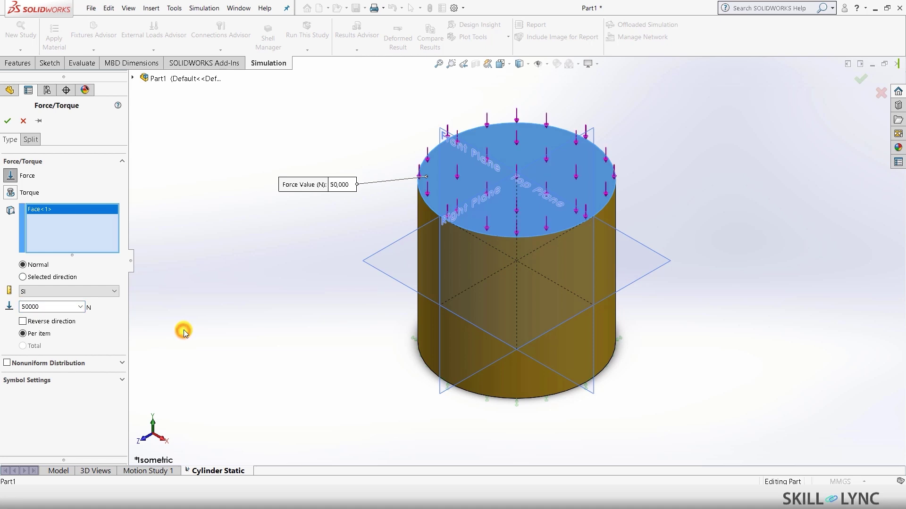
pyautogui.click(5, 123)
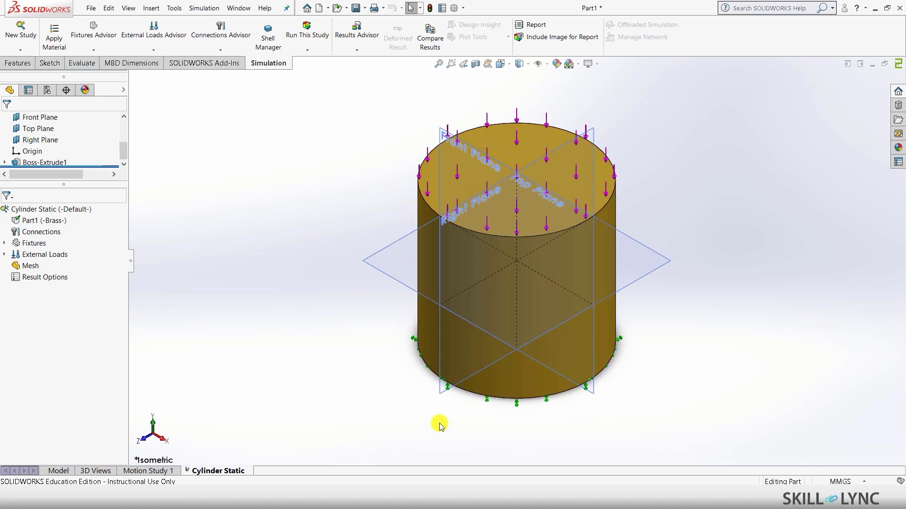
# Step: Mesh the cylinder with a standard mesh using a 9 mm global element size
pyautogui.rightClick(26, 270)
pyautogui.click(60, 309)
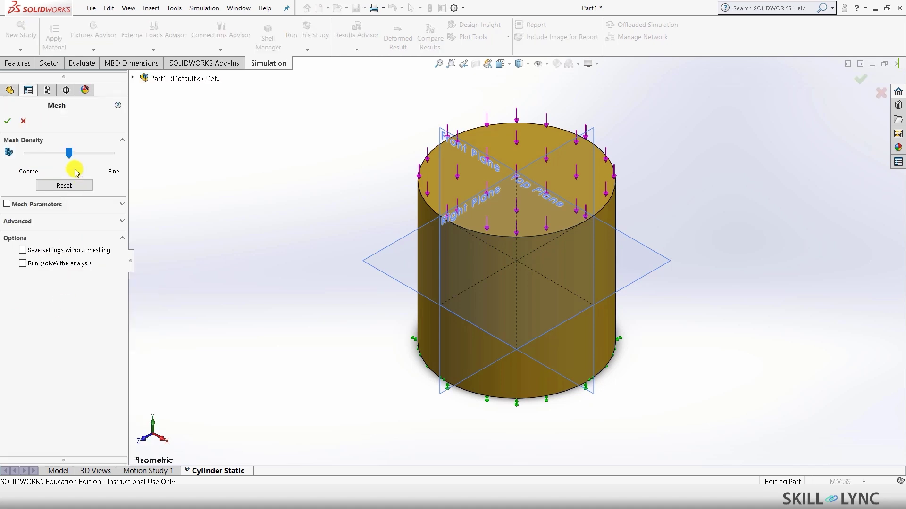
pyautogui.click(8, 204)
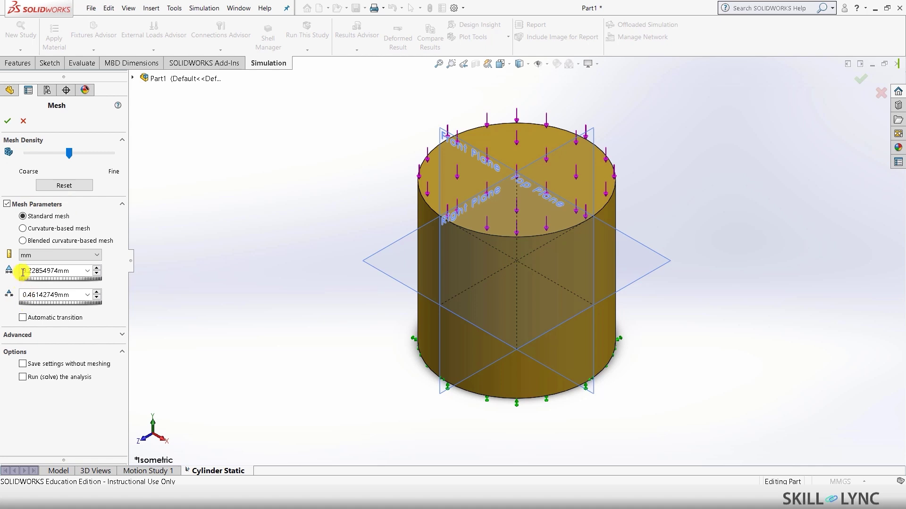
pyautogui.moveTo(23, 272); pyautogui.dragTo(81, 279)
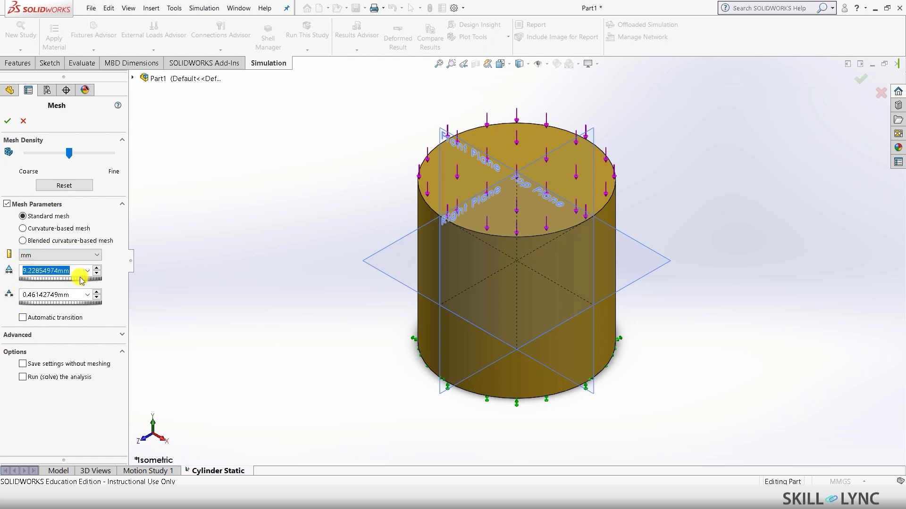
pyautogui.write('9')
pyautogui.click(163, 274)
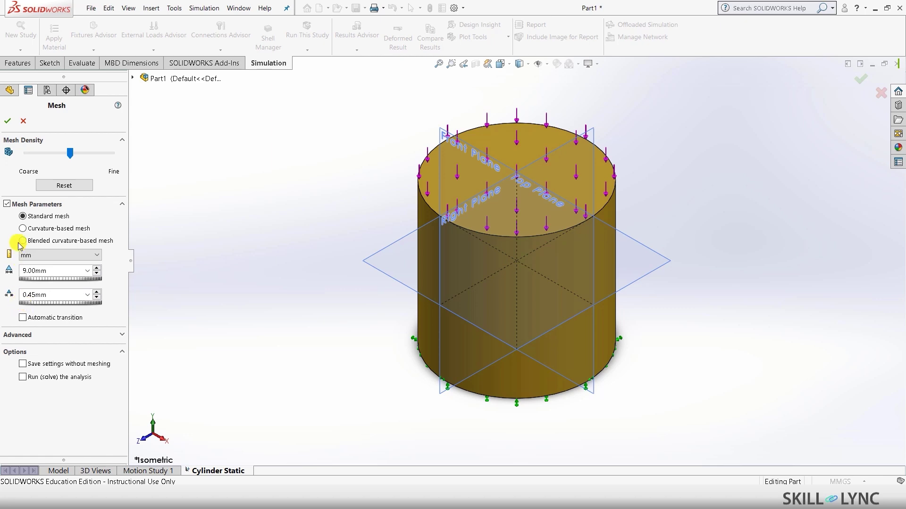
pyautogui.click(8, 122)
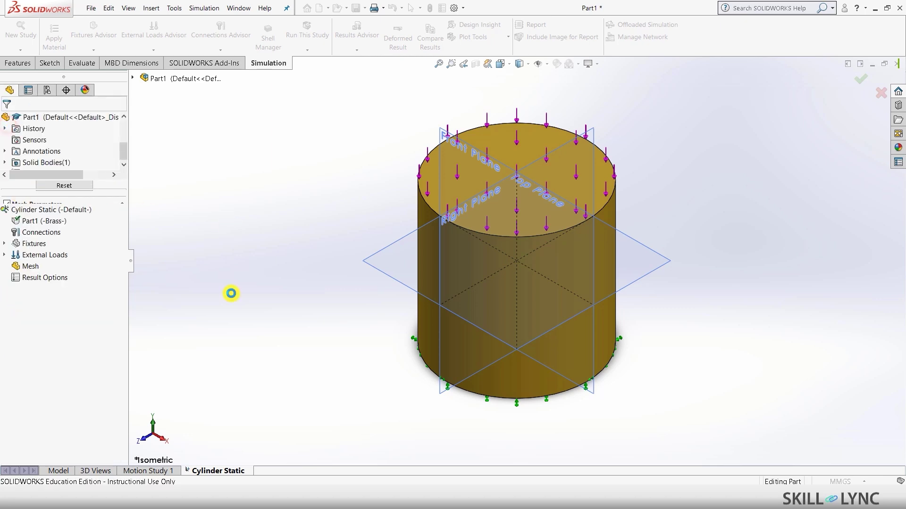
pyautogui.moveTo(316, 327); pyautogui.dragTo(311, 262, button='middle')
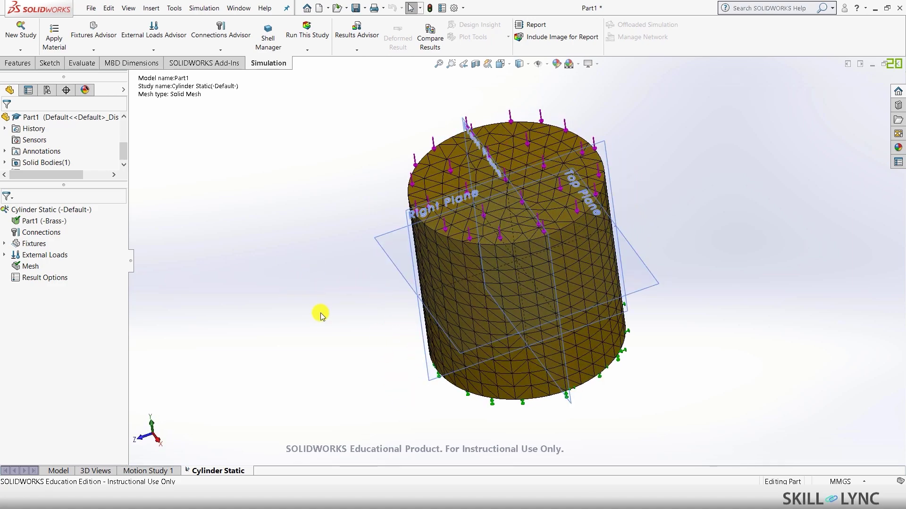
pyautogui.hotkey('ctrl', '7')
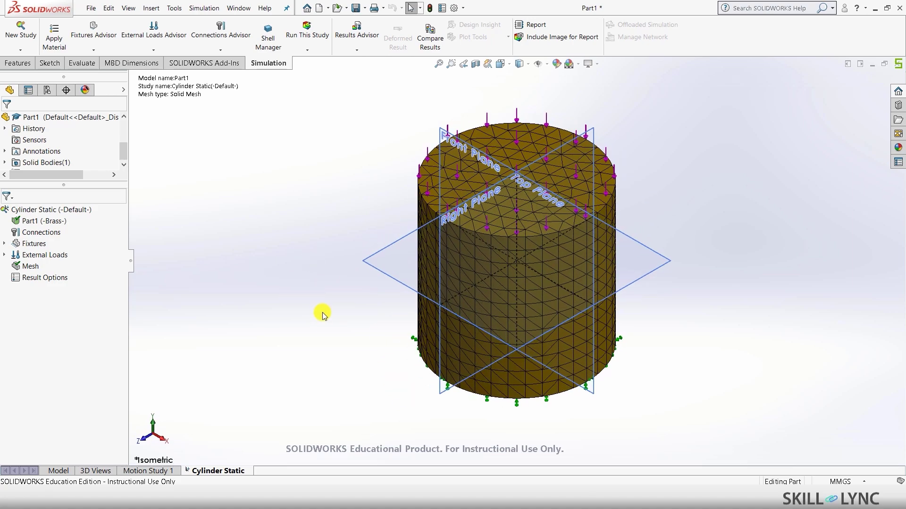
# Step: Run the Cylinder Static study and examine the von Mises stress plot around the fixed base
pyautogui.click(308, 30)
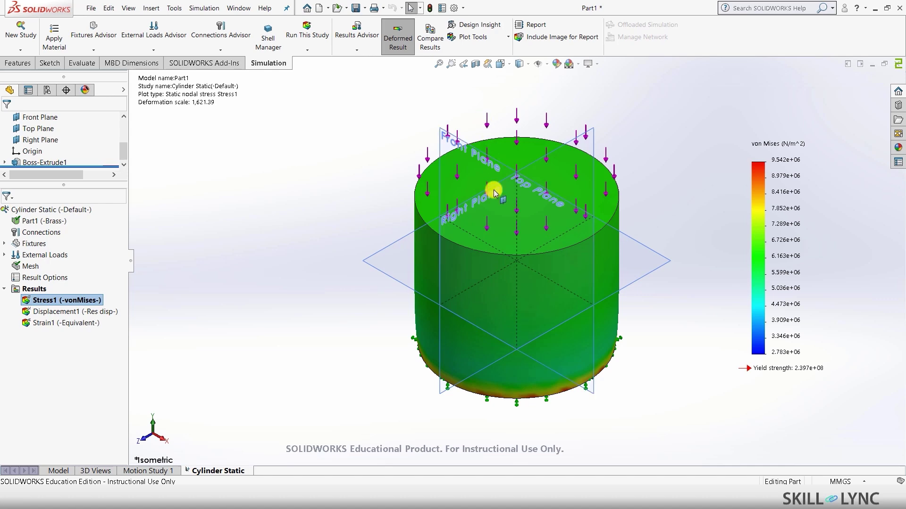
pyautogui.moveTo(519, 265); pyautogui.dragTo(516, 122, button='middle')
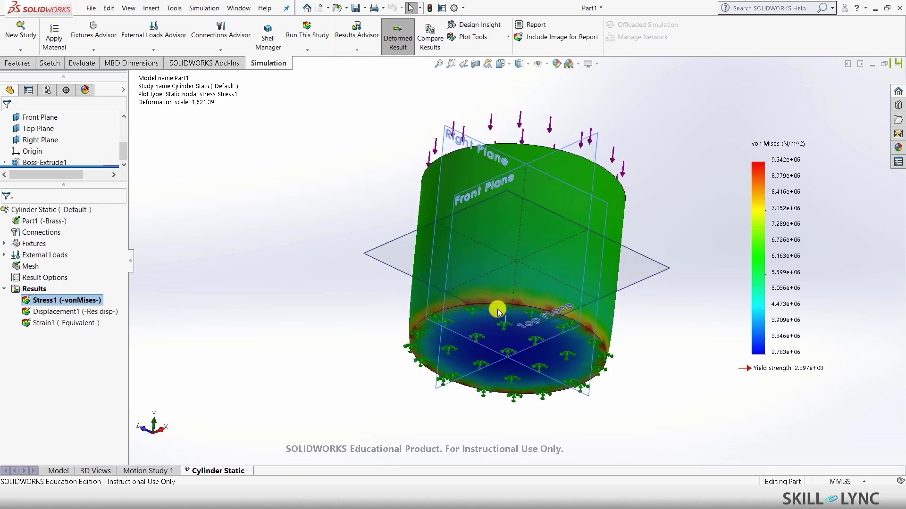
pyautogui.moveTo(339, 289); pyautogui.dragTo(505, 324, button='middle')
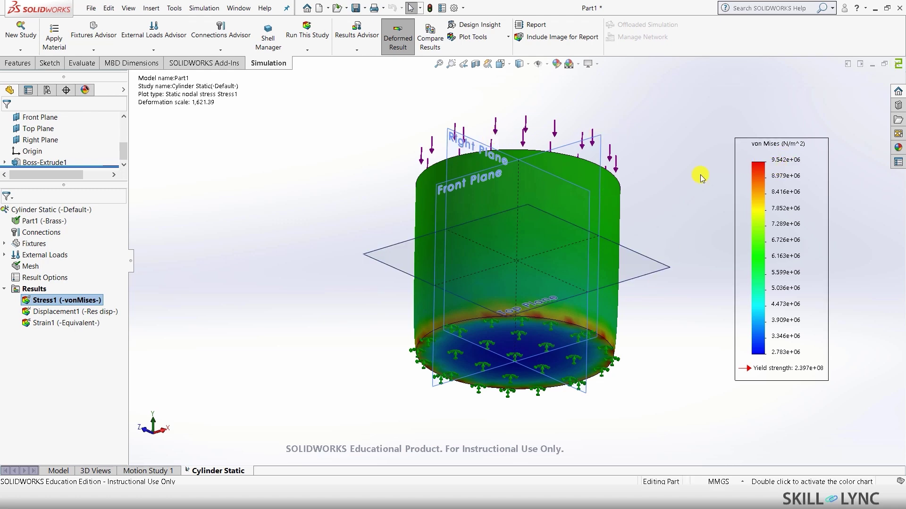
pyautogui.moveTo(515, 141); pyautogui.dragTo(582, 289, button='middle')
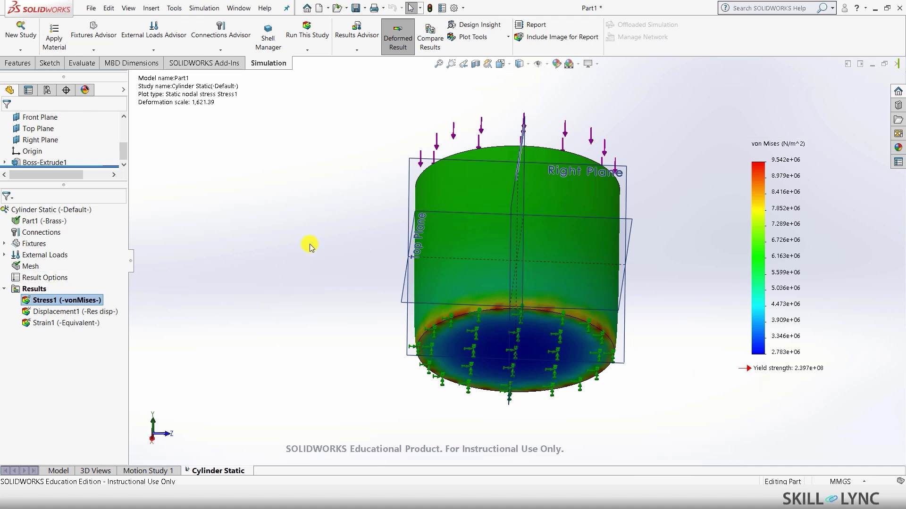
pyautogui.hotkey('ctrl', '7')
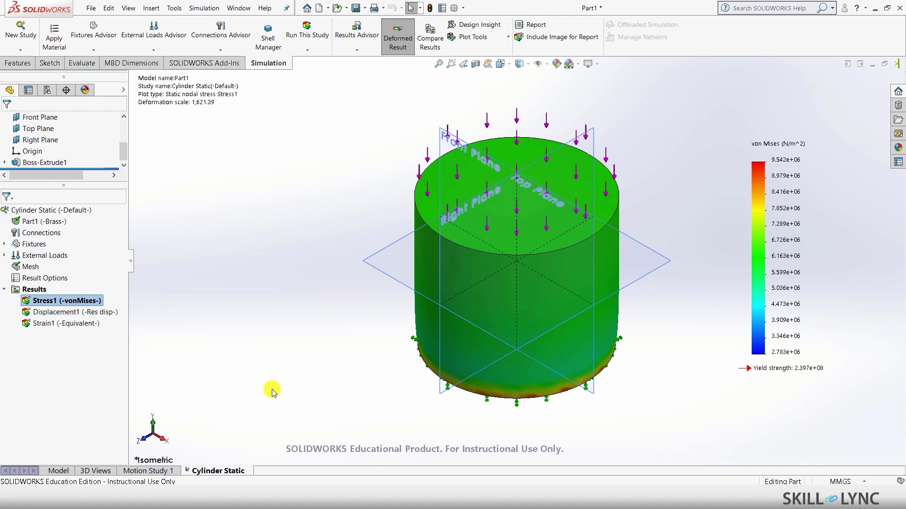
# Step: Create a new design study for the part alongside the Cylinder Static study
pyautogui.rightClick(218, 471)
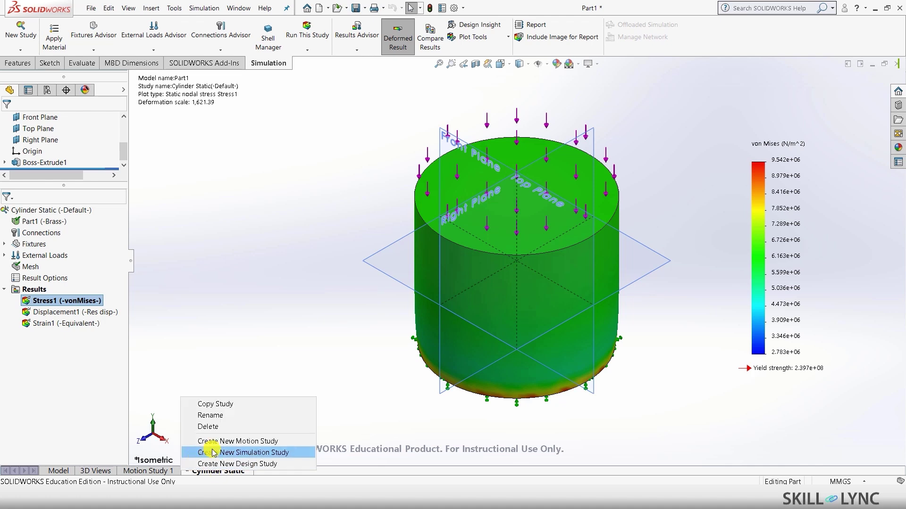
pyautogui.click(259, 310)
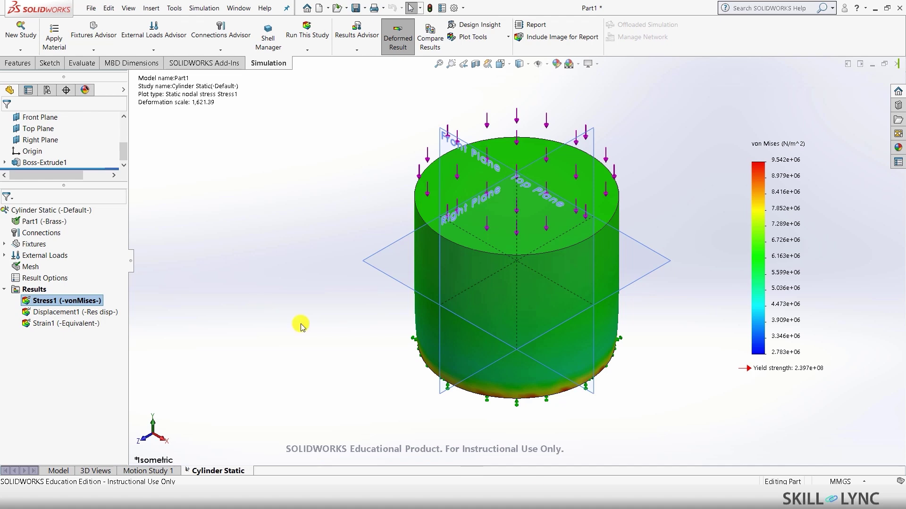
pyautogui.rightClick(221, 472)
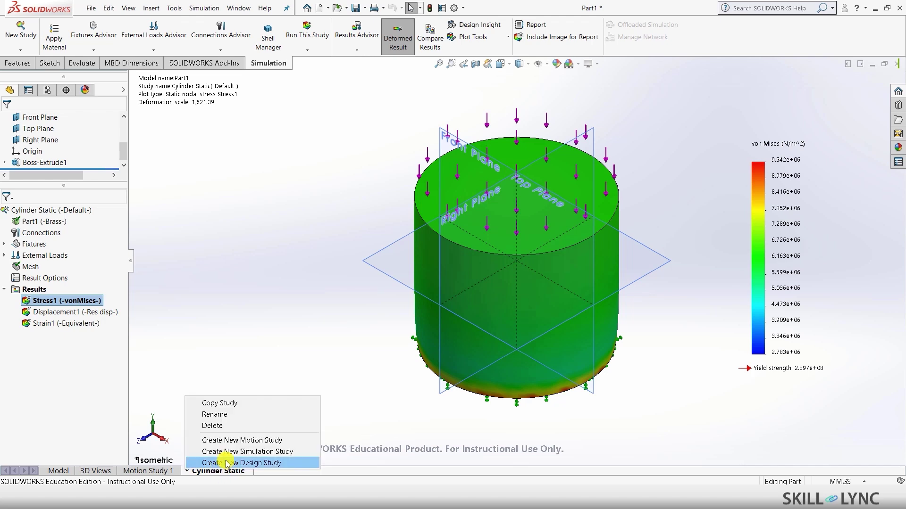
pyautogui.click(227, 463)
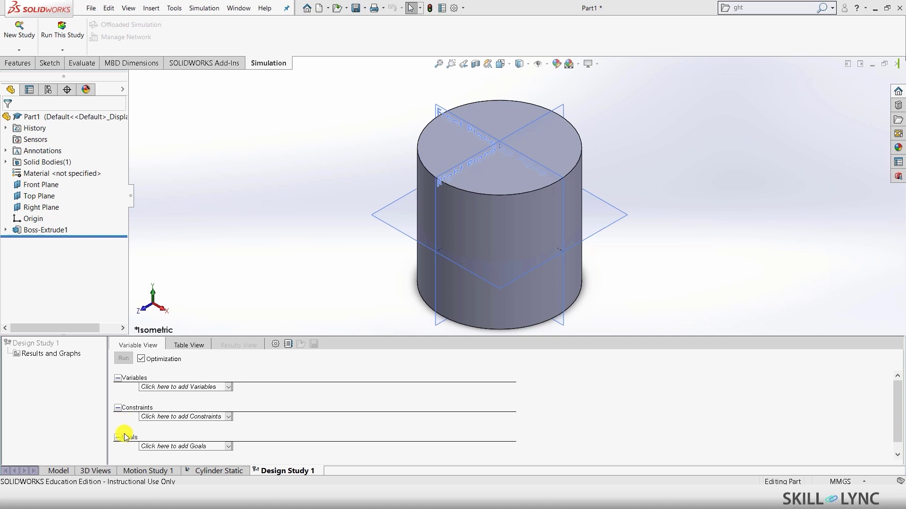
# Step: Add a Model Dimension parameter to the design study's variables and link it to the cylinder's extrusion height
pyautogui.click(219, 387)
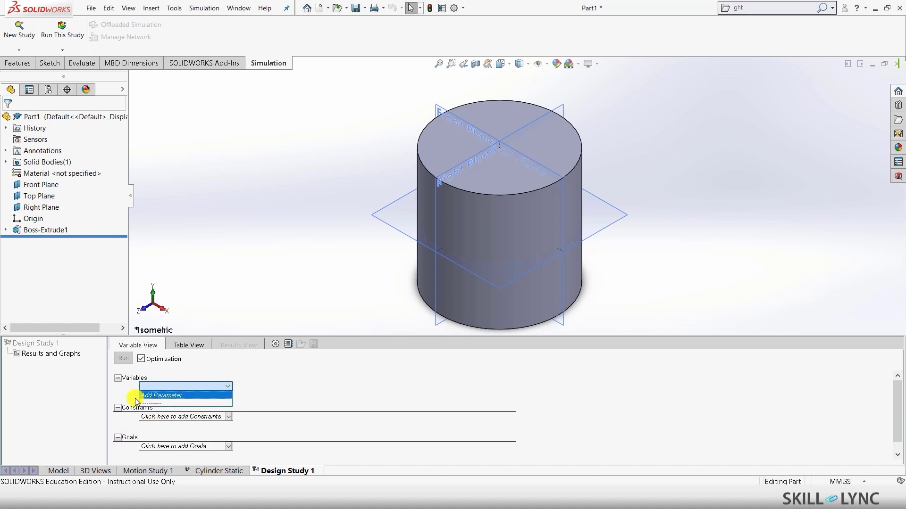
pyautogui.click(176, 397)
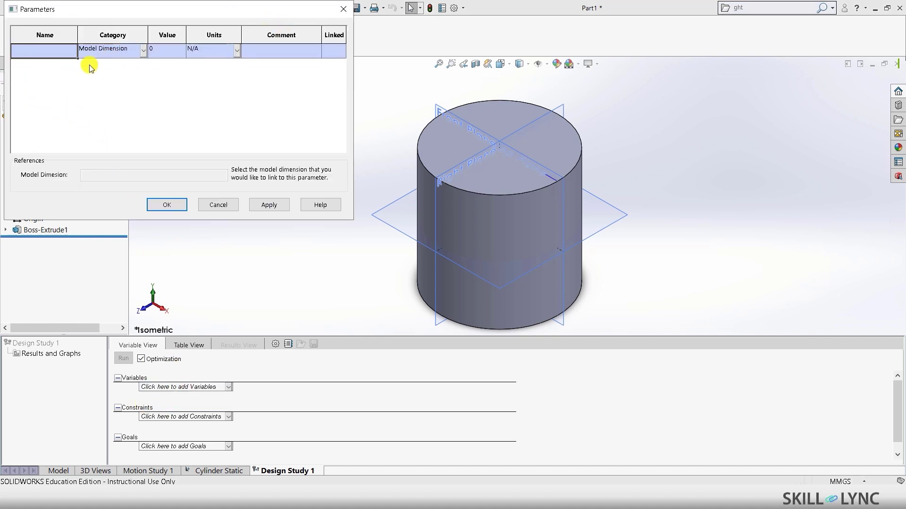
pyautogui.click(109, 51)
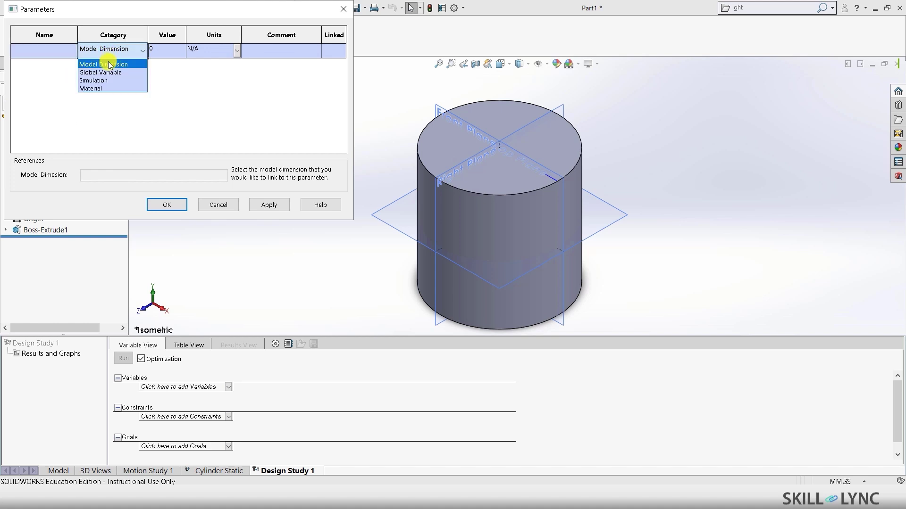
pyautogui.click(109, 65)
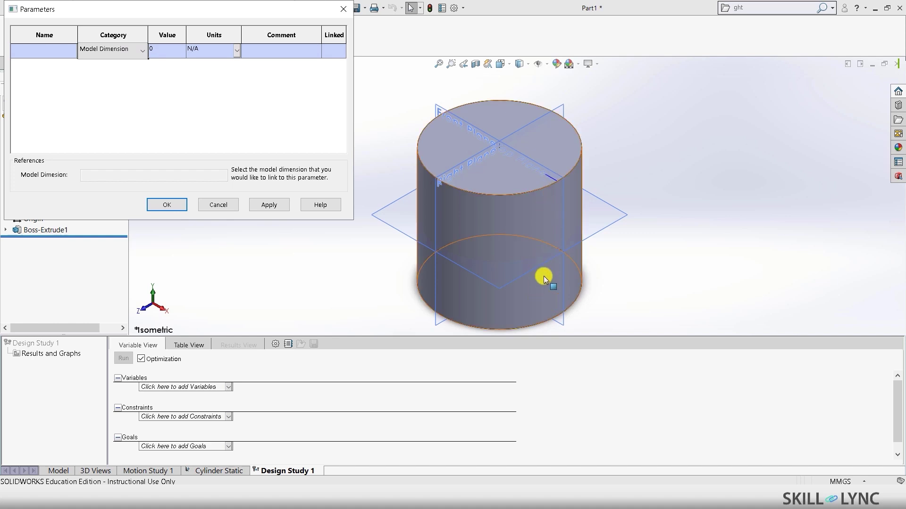
pyautogui.click(543, 236)
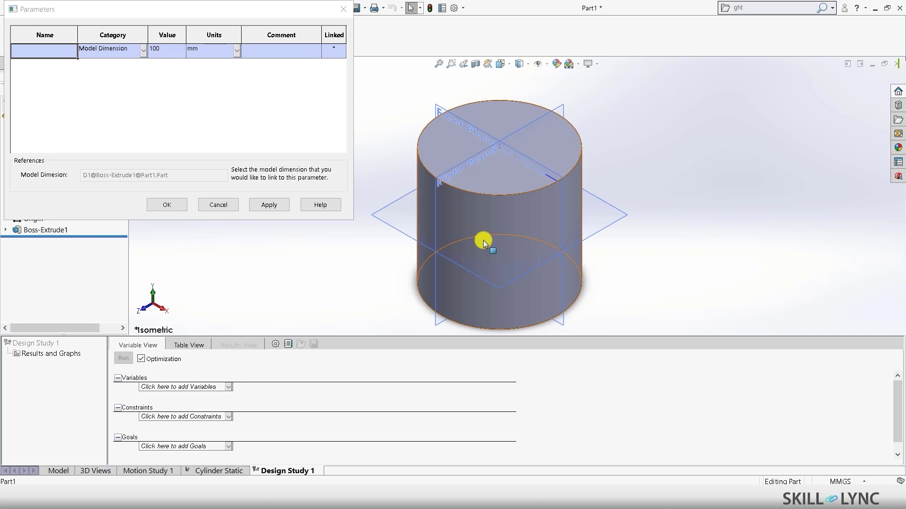
pyautogui.click(483, 240)
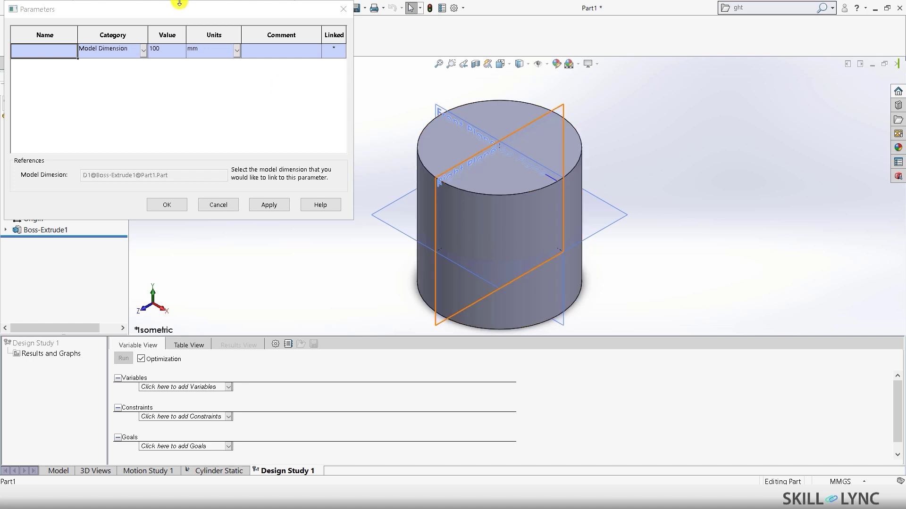
# Step: Name the parameter linked to the extrusion height Height
pyautogui.click(58, 55)
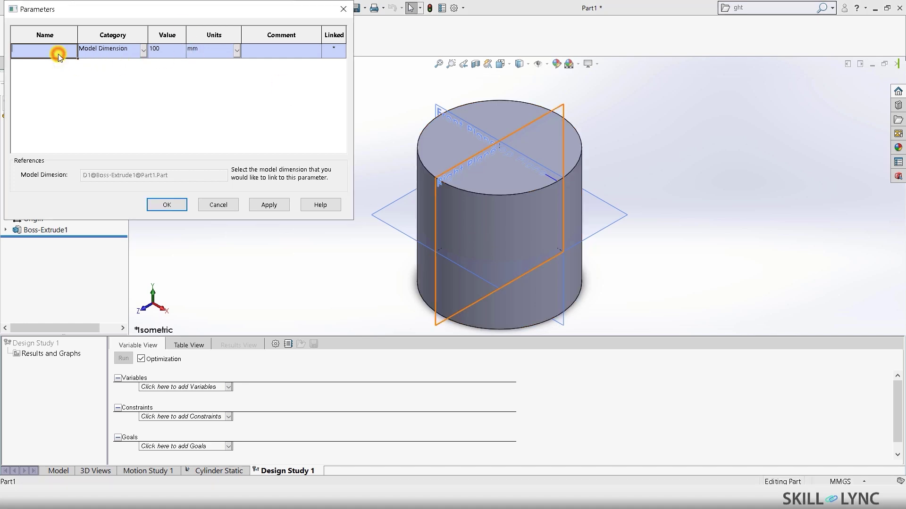
pyautogui.write('Height')
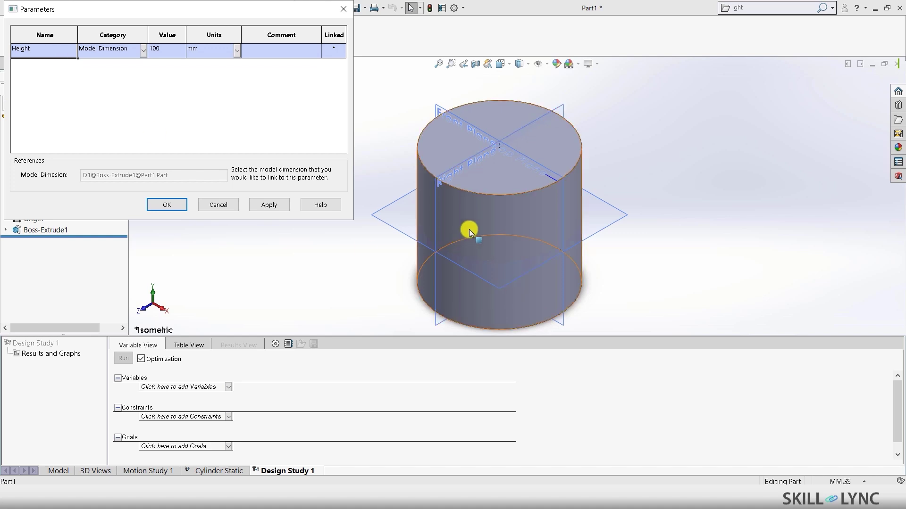
pyautogui.click(525, 233)
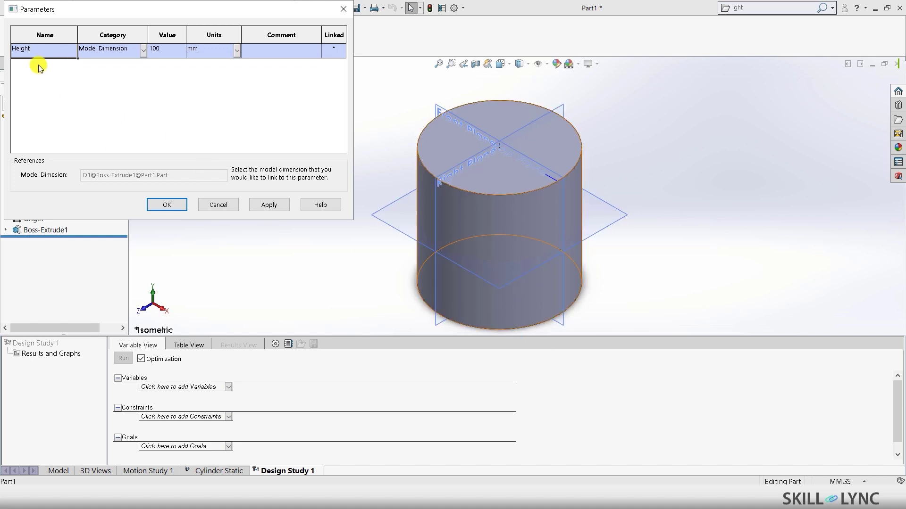
pyautogui.click(58, 49)
pyautogui.press('Return')
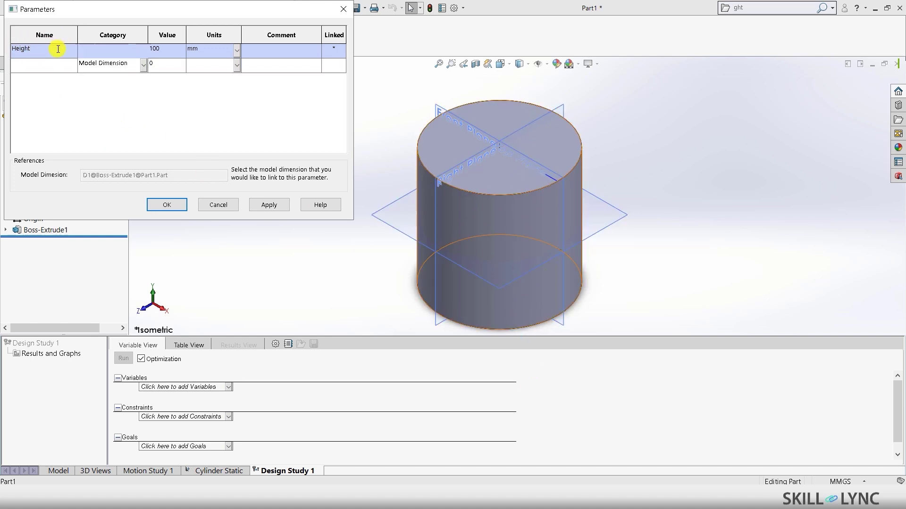
pyautogui.click(51, 66)
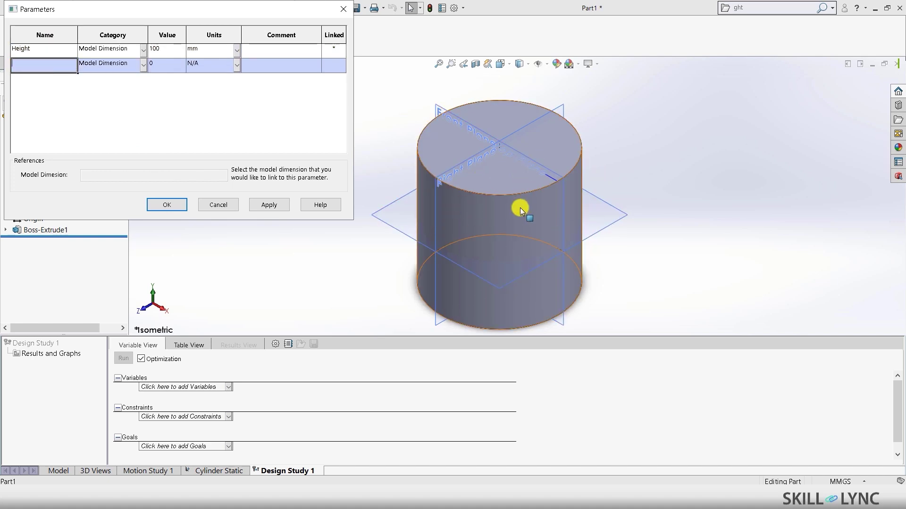
pyautogui.moveTo(525, 277); pyautogui.dragTo(519, 75, button='middle')
pyautogui.scroll(-3, 502, 213)
pyautogui.scroll(2, 508, 250)
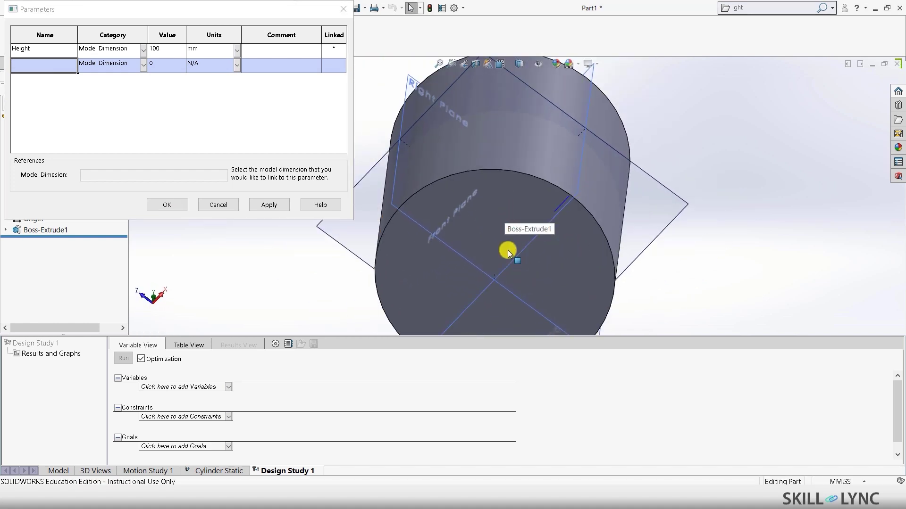
pyautogui.scroll(-1, 522, 150)
pyautogui.moveTo(647, 256); pyautogui.dragTo(422, 189, button='middle')
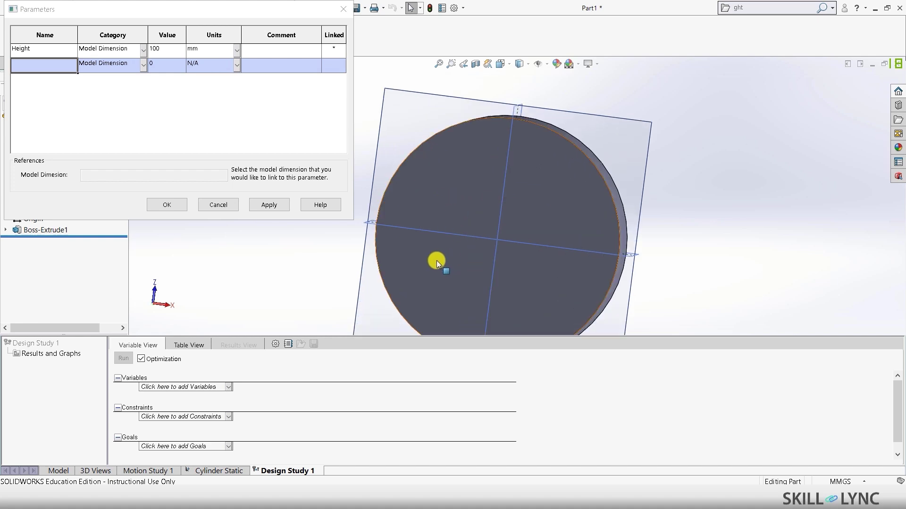
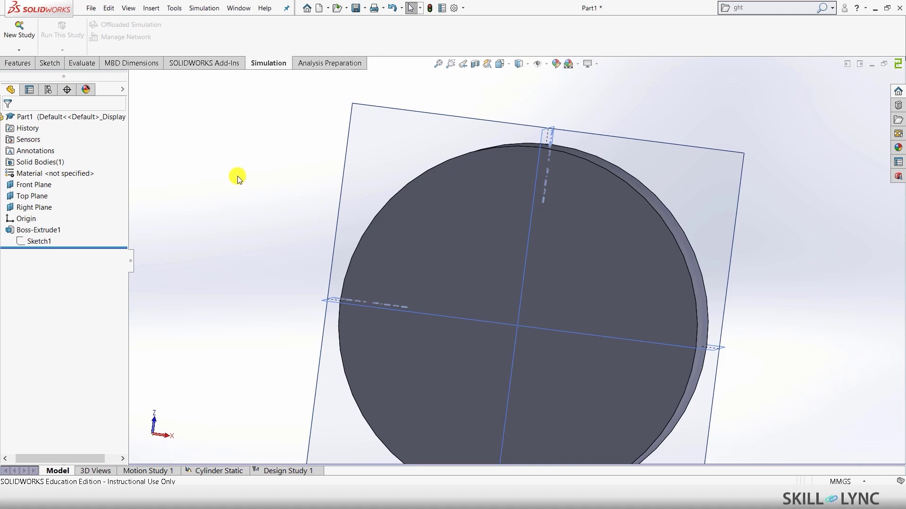
# Step: Add a second Model Dimension parameter to Design Study 1 and link it to the cylinder's diameter dimension
pyautogui.click(288, 470)
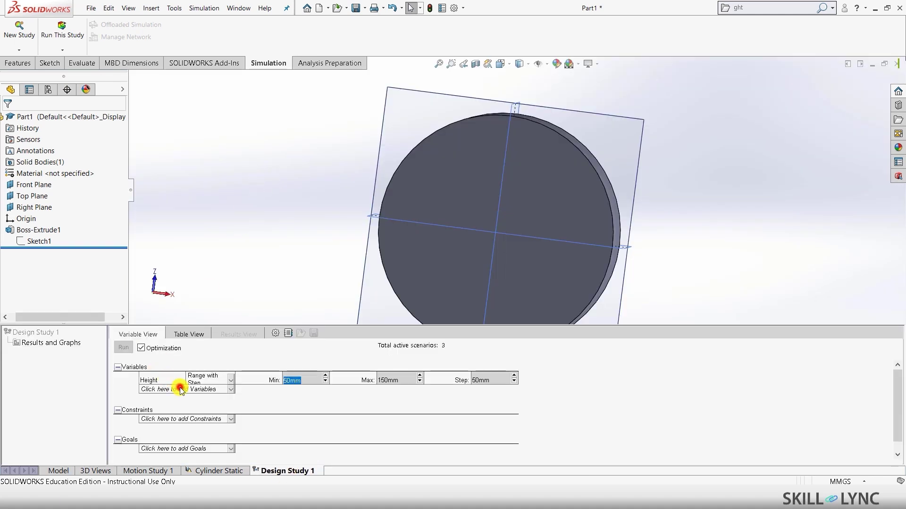
pyautogui.click(177, 390)
pyautogui.click(173, 399)
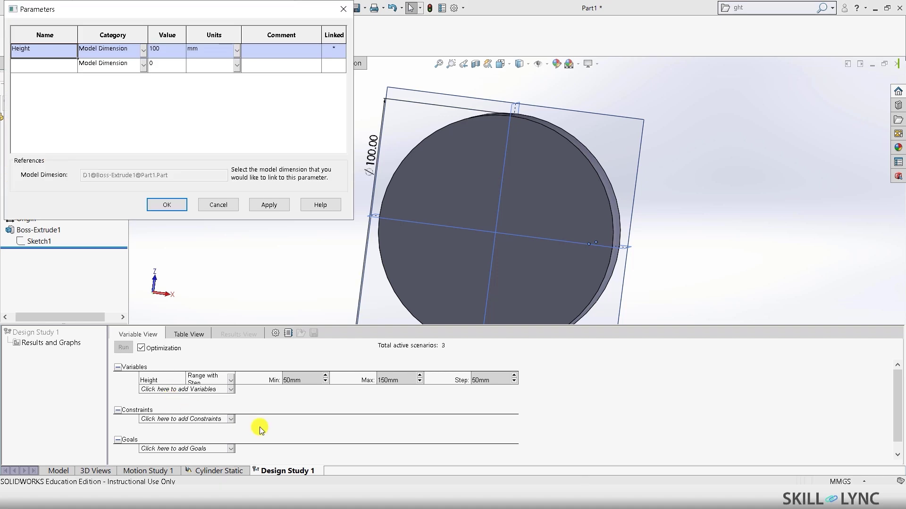
pyautogui.click(35, 69)
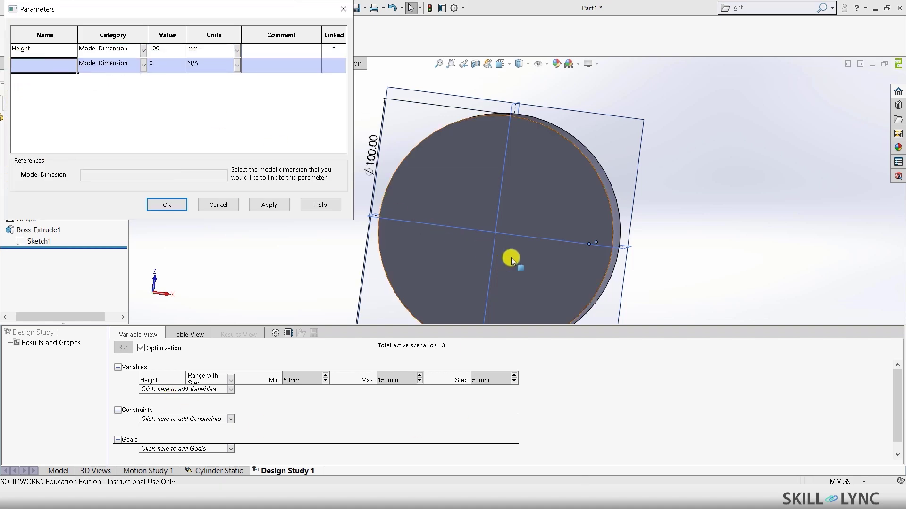
pyautogui.scroll(3, 540, 221)
pyautogui.scroll(-2, 463, 211)
pyautogui.scroll(-5, 464, 211)
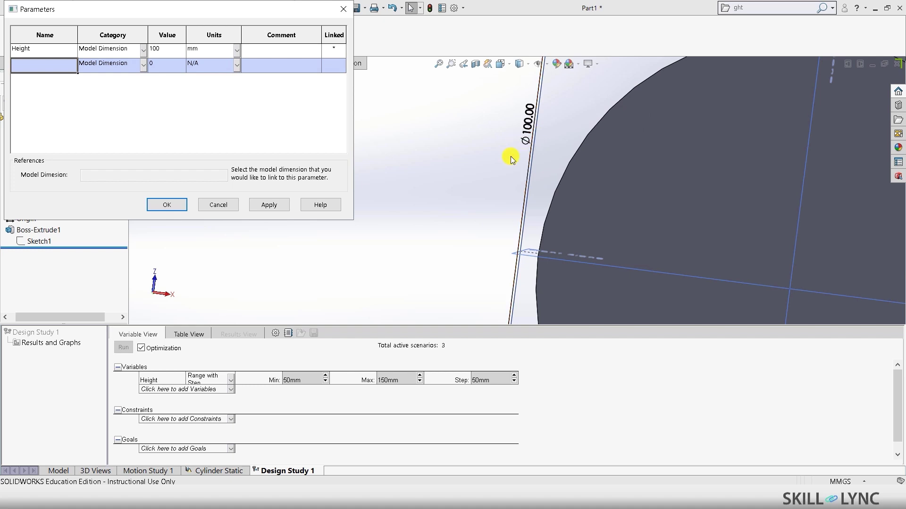
pyautogui.scroll(3, 516, 152)
pyautogui.click(488, 160)
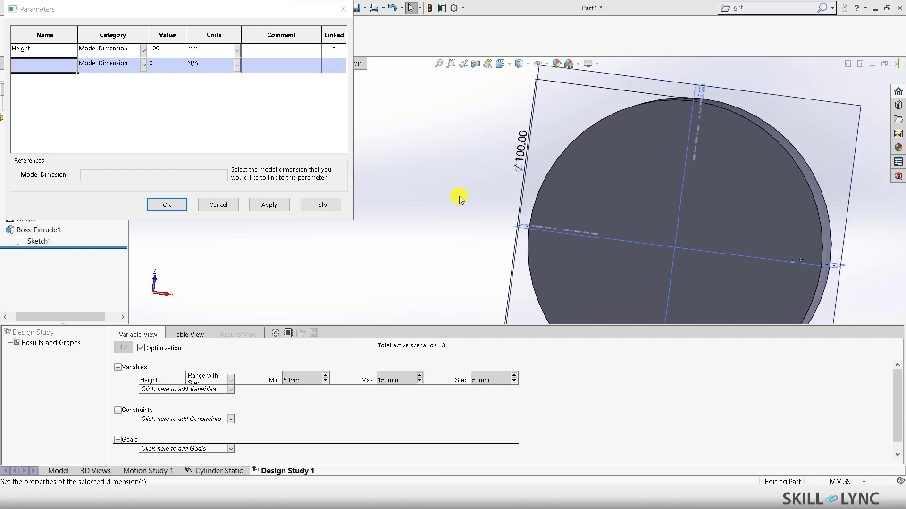
pyautogui.moveTo(463, 197); pyautogui.dragTo(604, 104, button='middle')
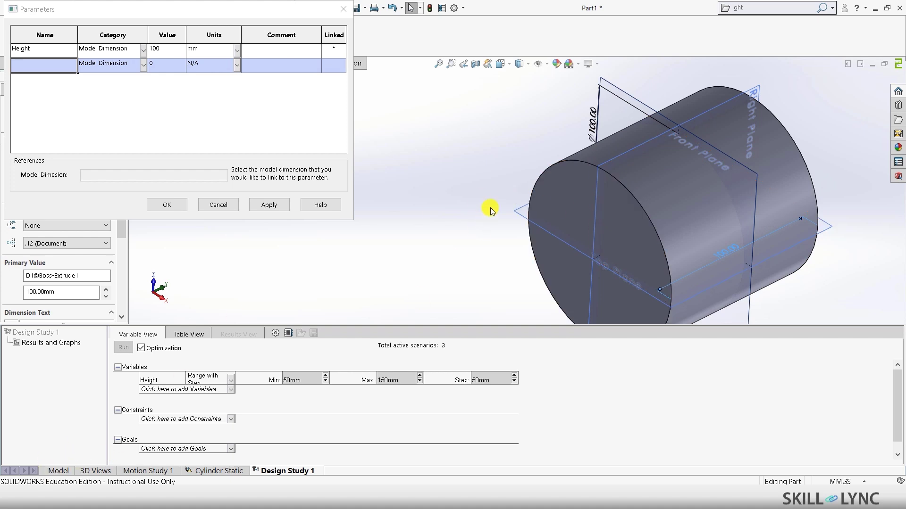
pyautogui.click(593, 122)
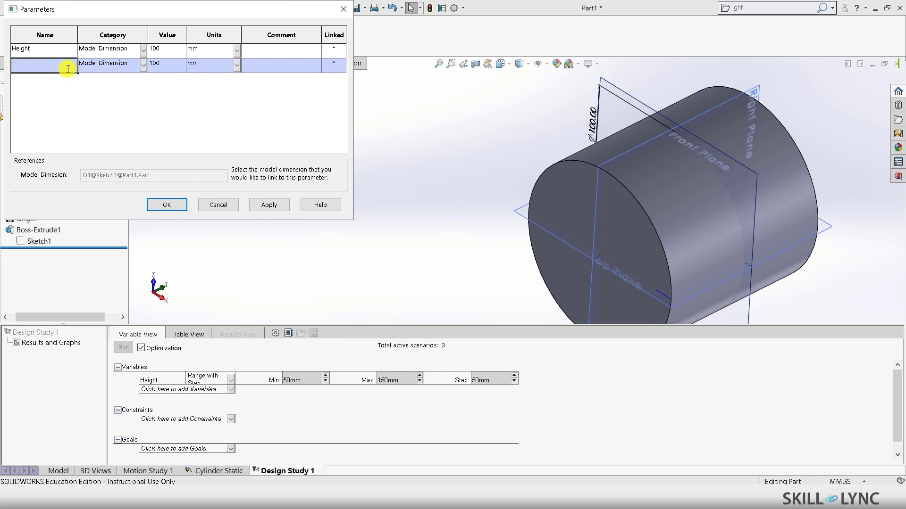
# Step: Name the parameter linked to the cylinder's diameter Diameter
pyautogui.write('f')
pyautogui.press('BackSpace')
pyautogui.press('Tab')
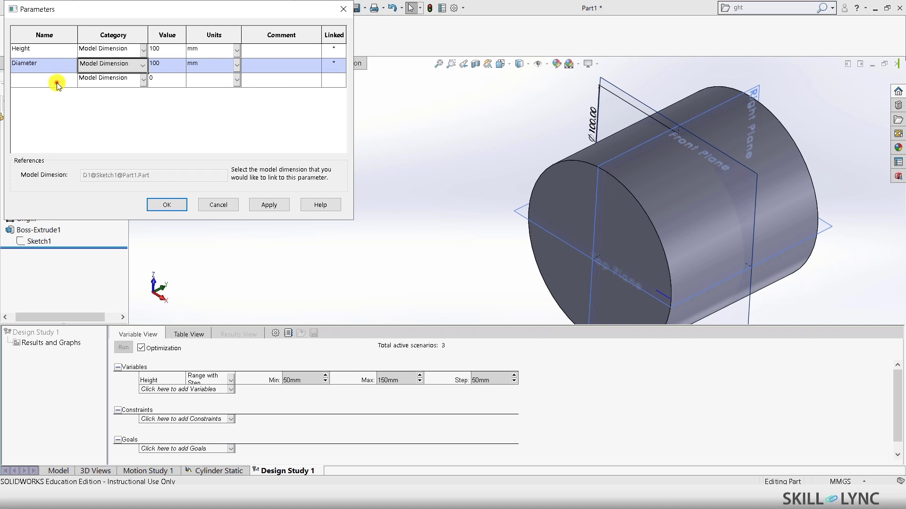
# Step: Add a Simulation parameter and link it to the Global Size of the Cylinder Static study's mesh
pyautogui.click(56, 83)
pyautogui.click(144, 82)
pyautogui.click(104, 109)
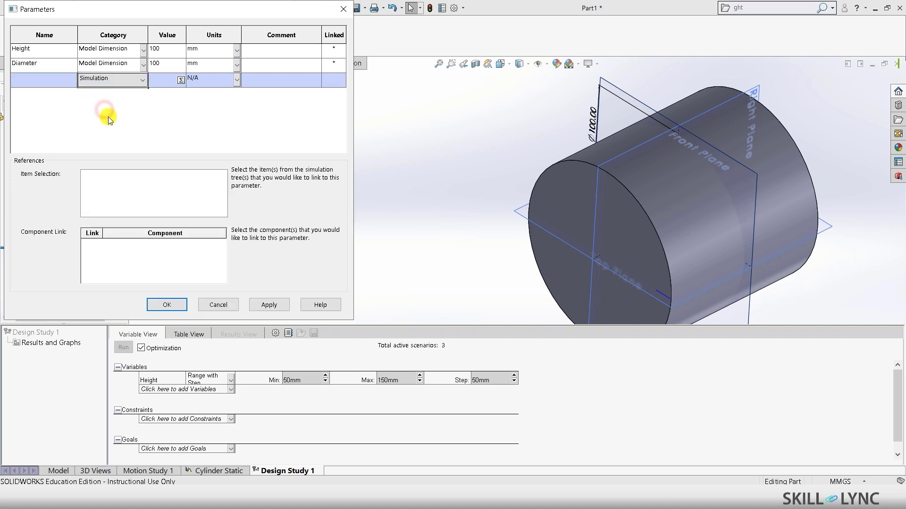
pyautogui.moveTo(231, 8); pyautogui.dragTo(525, 57)
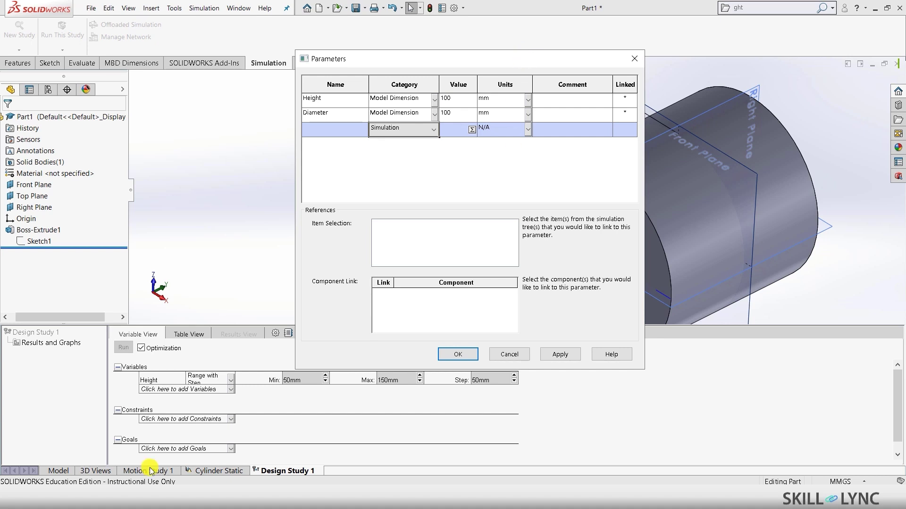
pyautogui.click(222, 470)
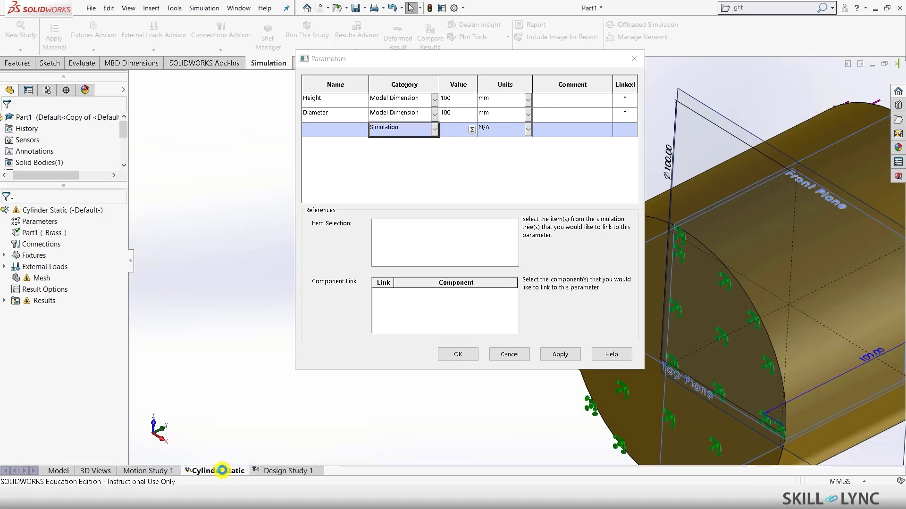
pyautogui.click(41, 282)
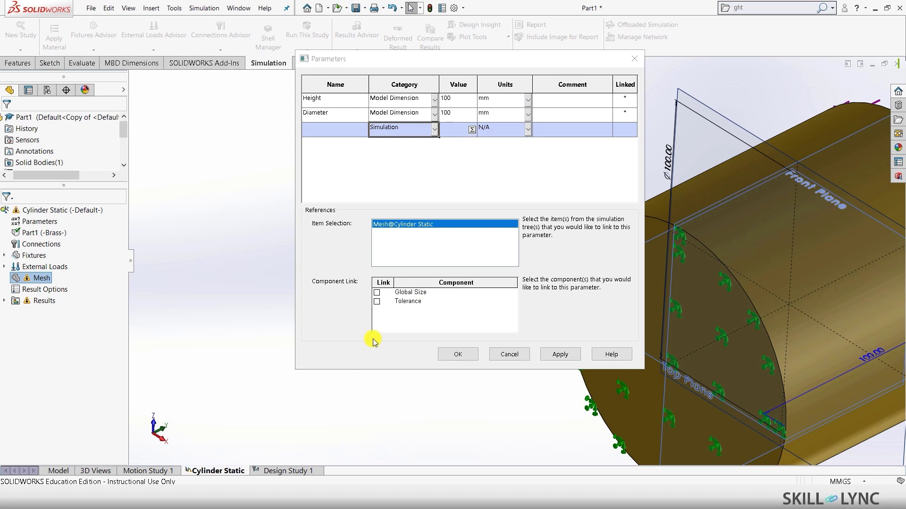
pyautogui.click(376, 293)
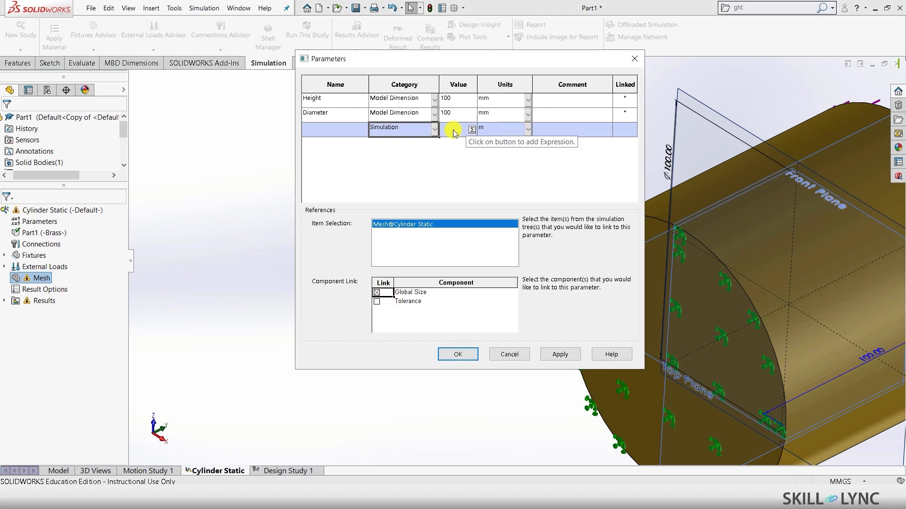
# Step: Name the mesh size parameter Mesh and set its value to 9 m
pyautogui.click(332, 132)
pyautogui.write('Mesh')
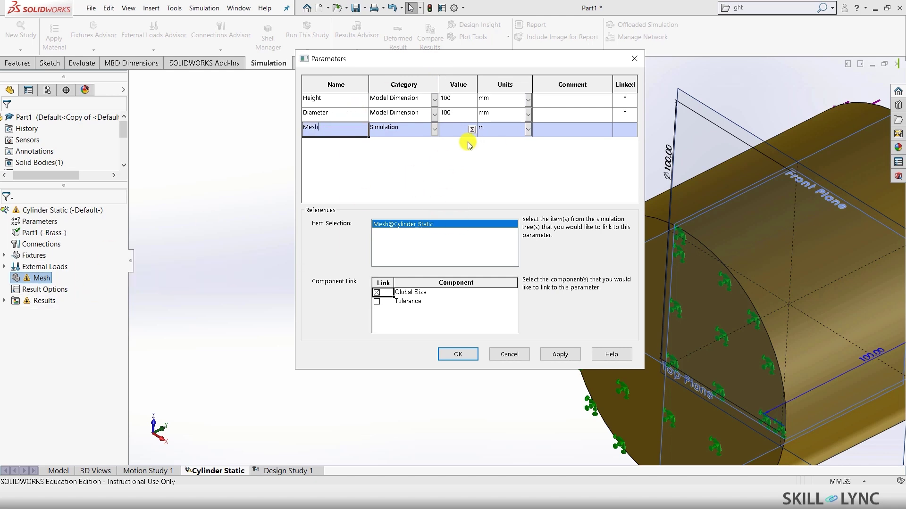
pyautogui.click(454, 133)
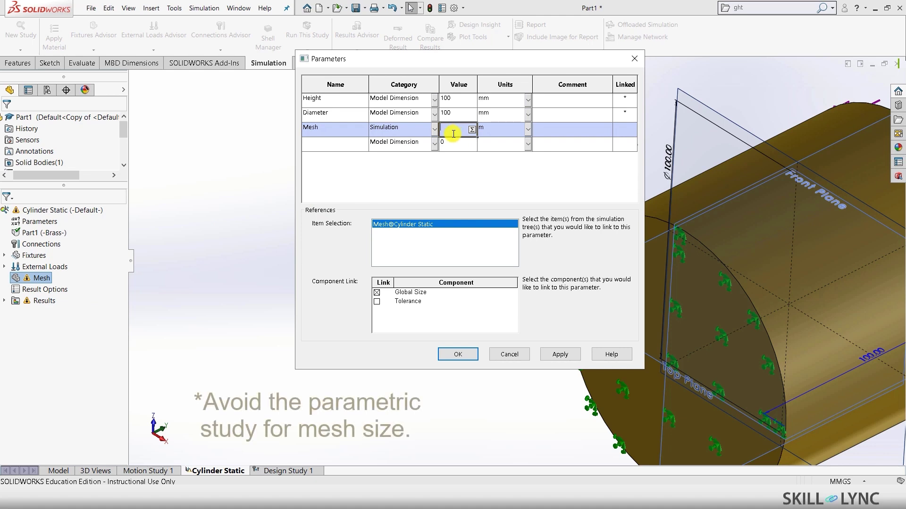
pyautogui.write('9')
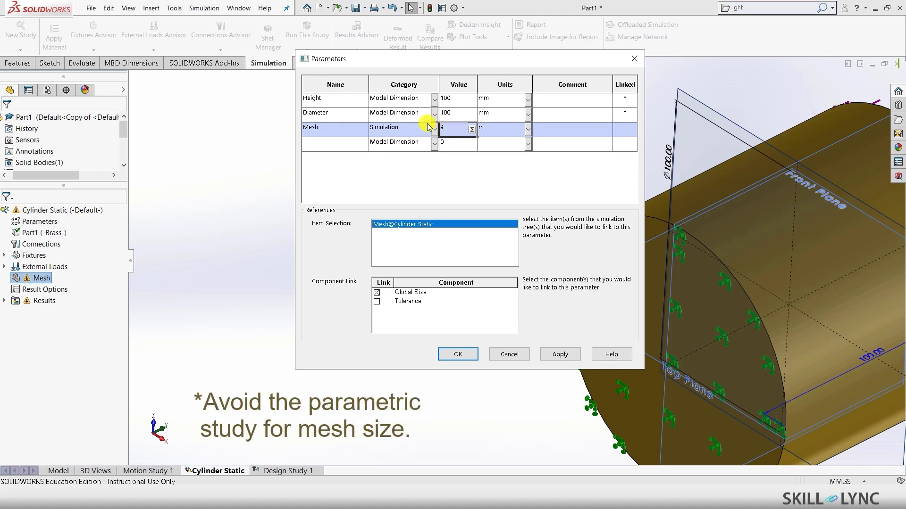
# Step: Add another Simulation parameter and link it to Force-1 of the Cylinder Static study
pyautogui.click(323, 145)
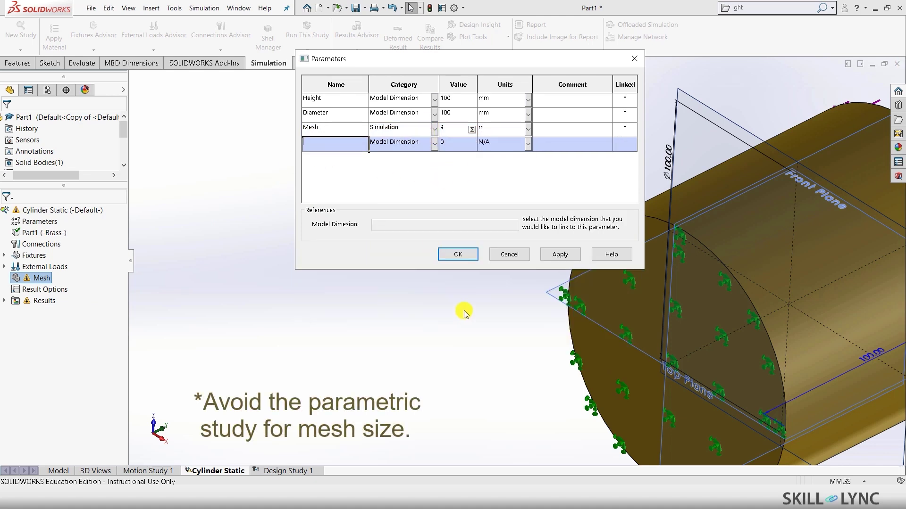
pyautogui.click(5, 267)
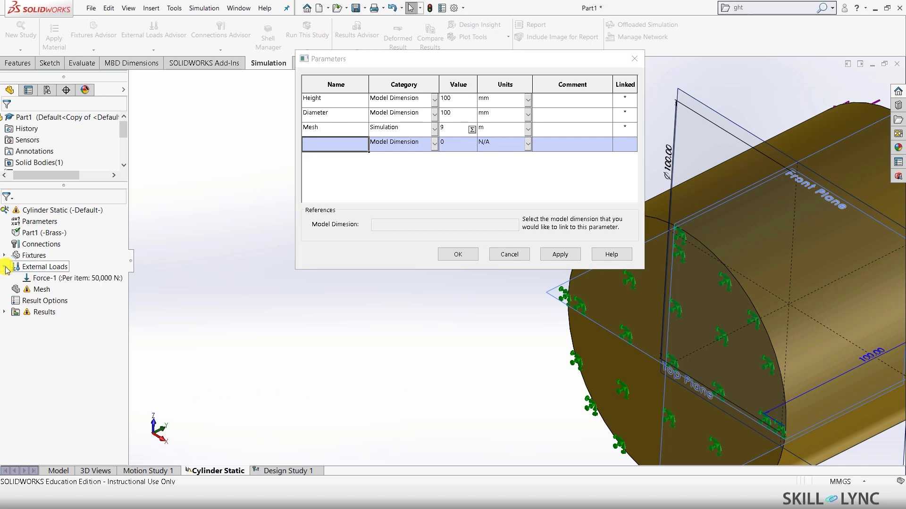
pyautogui.click(95, 278)
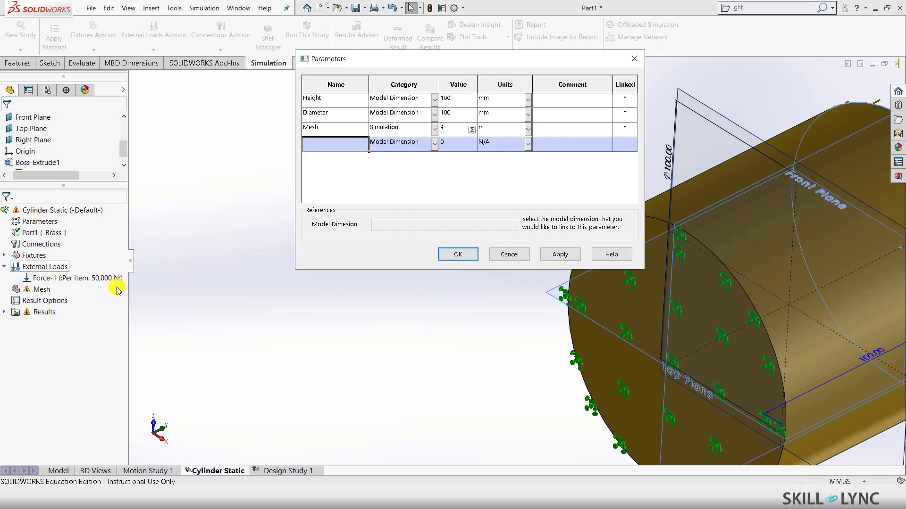
pyautogui.click(91, 277)
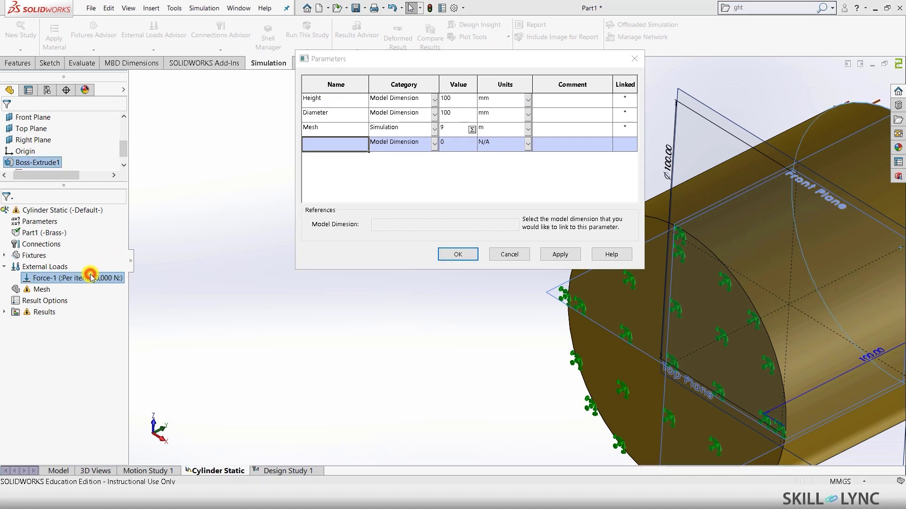
pyautogui.click(399, 144)
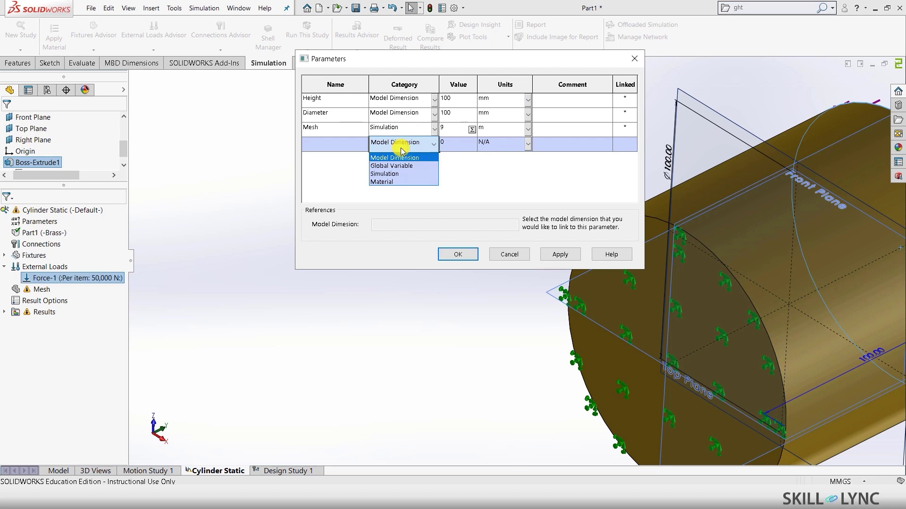
pyautogui.click(398, 173)
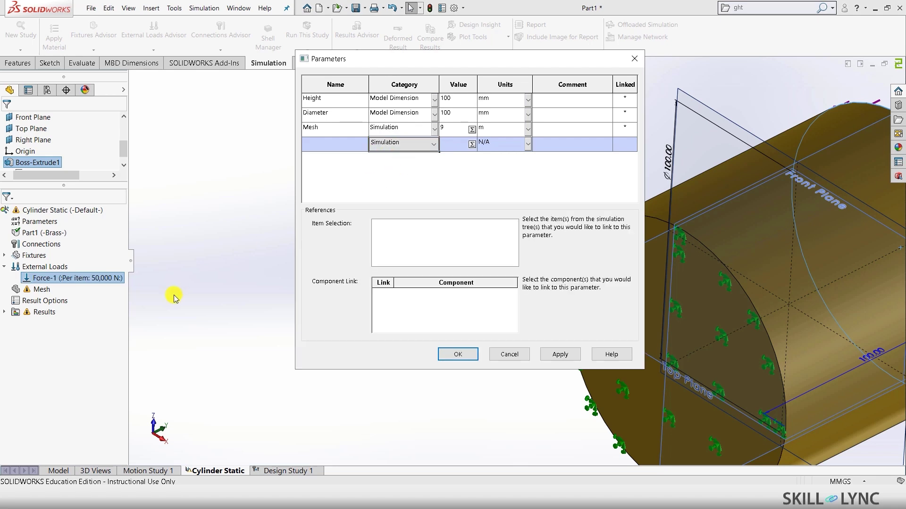
pyautogui.click(45, 277)
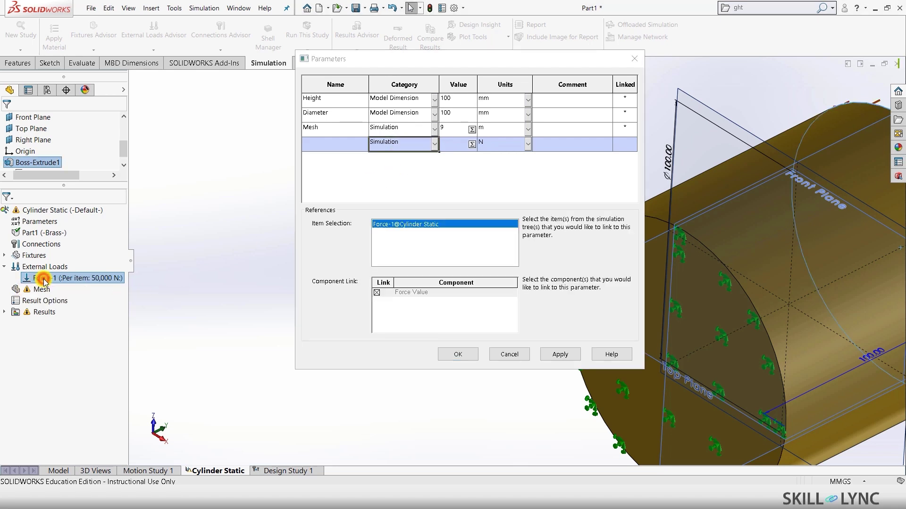
# Step: Set the Force-1 parameter's value to 50000 N and name it Force
pyautogui.click(402, 294)
pyautogui.click(447, 144)
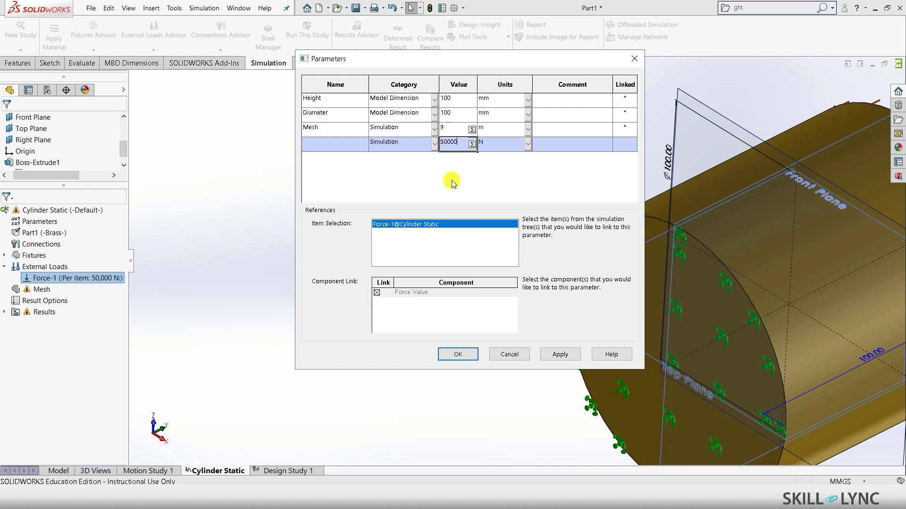
pyautogui.click(337, 145)
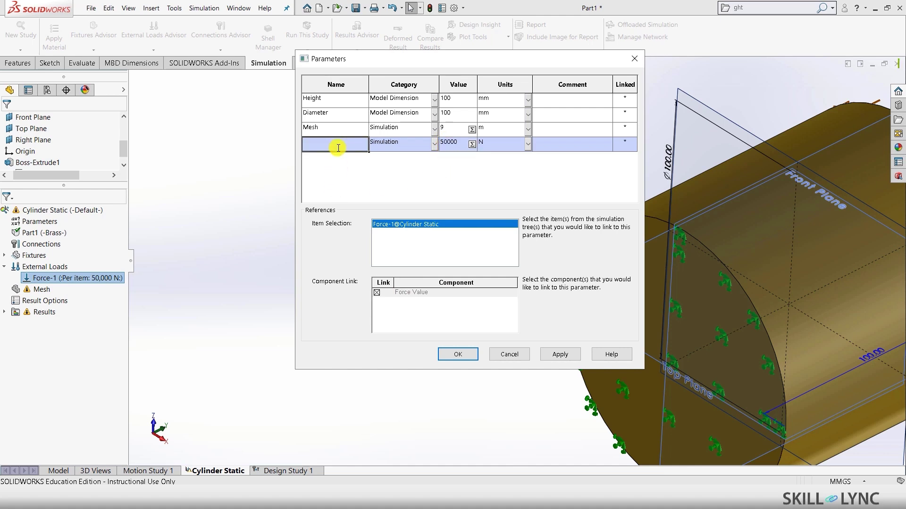
pyautogui.write('Force')
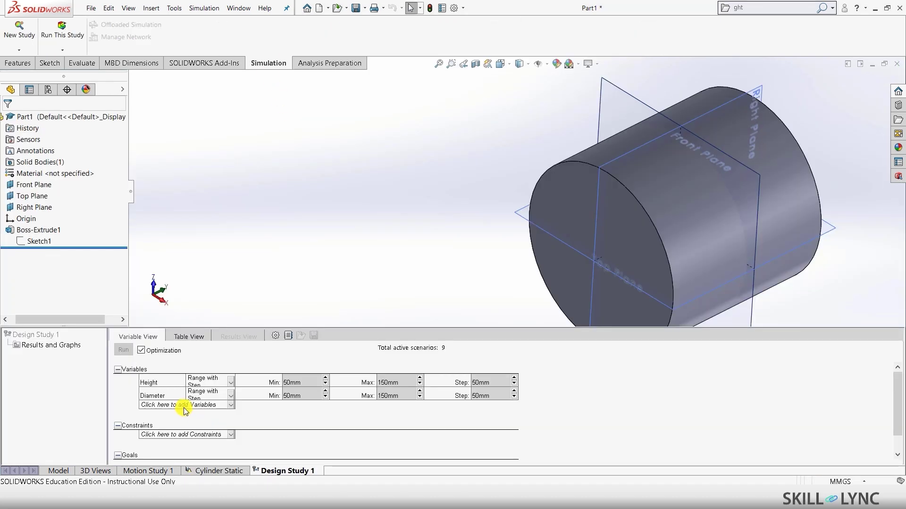
# Step: Add the Force and Mesh parameters to the design study's variables
pyautogui.click(185, 407)
pyautogui.click(157, 429)
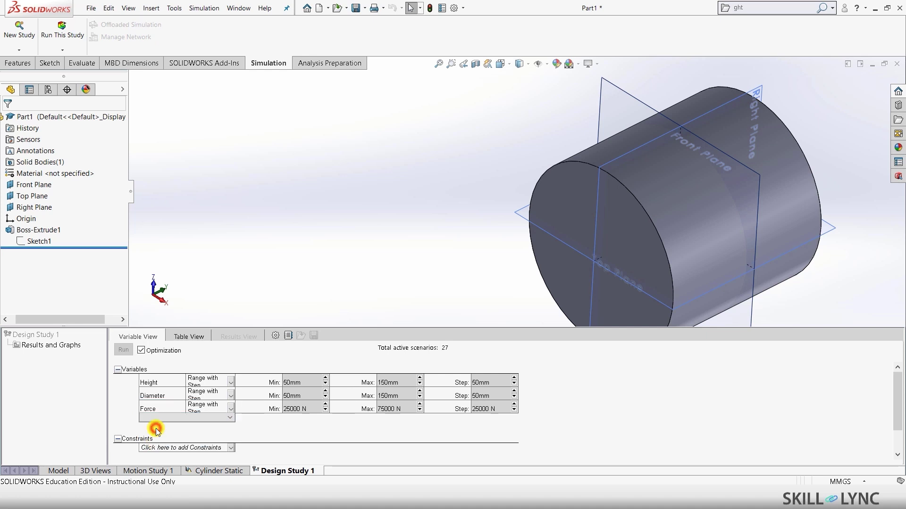
pyautogui.click(158, 418)
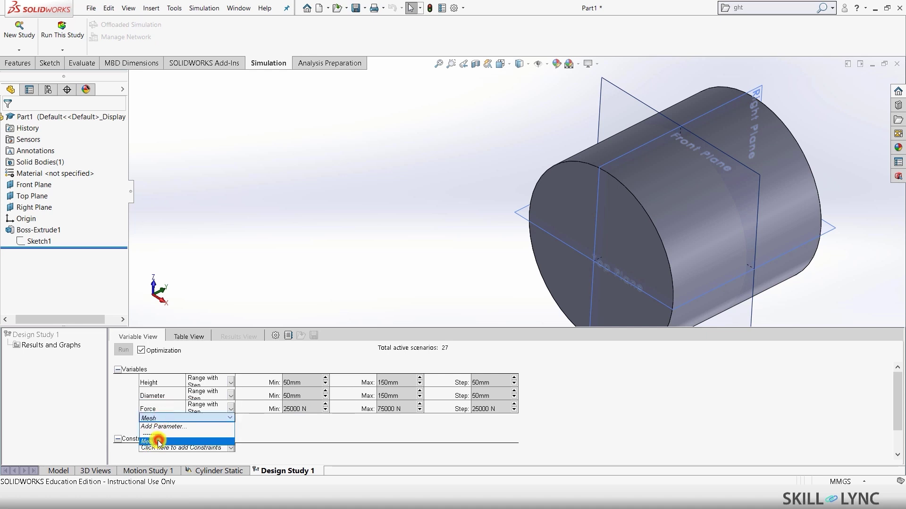
pyautogui.click(158, 441)
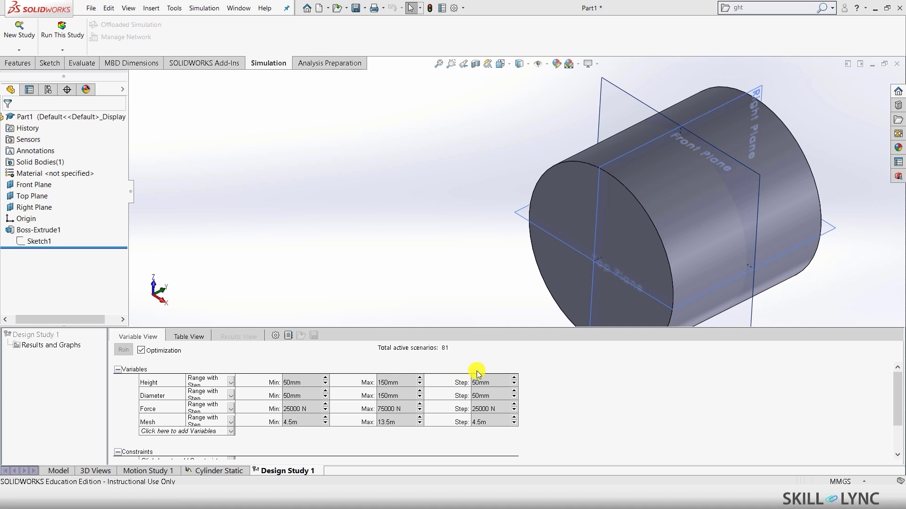
# Step: Set the Height variable's step to 10 mm
pyautogui.doubleClick(491, 383)
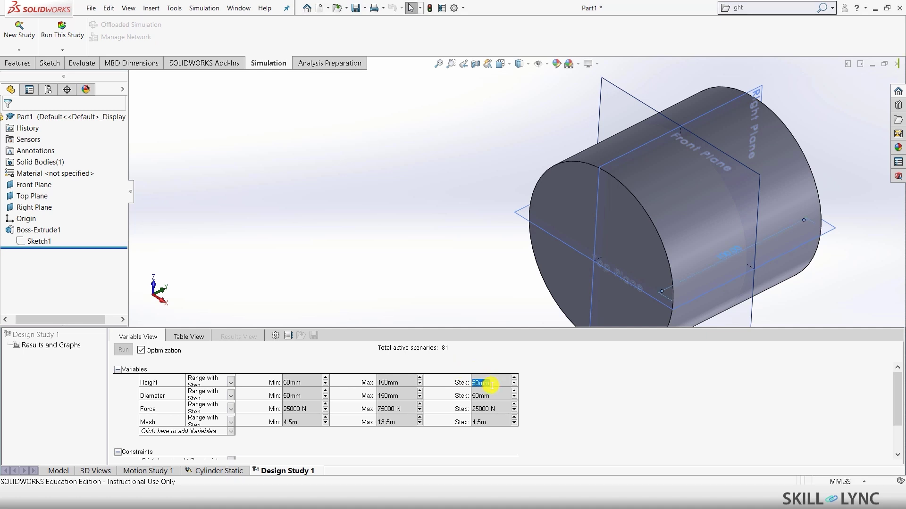
pyautogui.write('10')
pyautogui.press('Return')
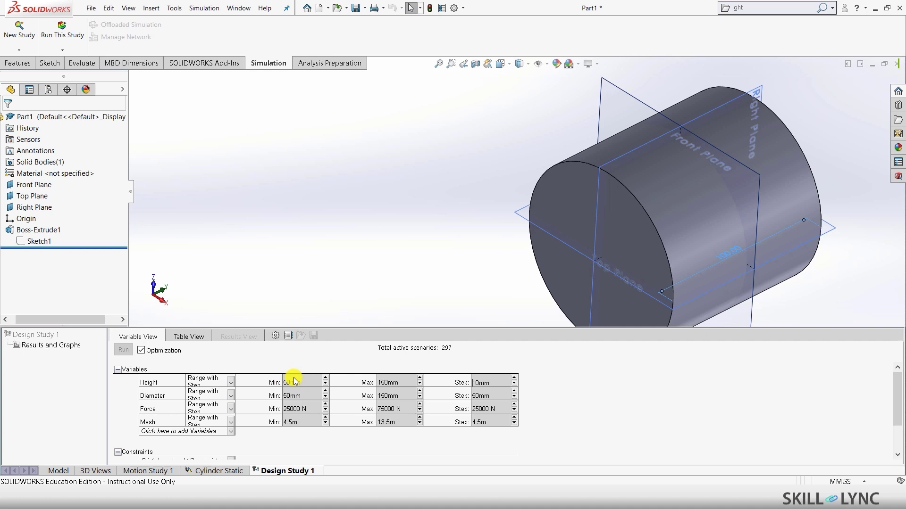
# Step: Set the Height variable's step to 20 mm
pyautogui.click(517, 378)
pyautogui.click(478, 383)
pyautogui.press('BackSpace')
pyautogui.press('BackSpace')
pyautogui.write('20')
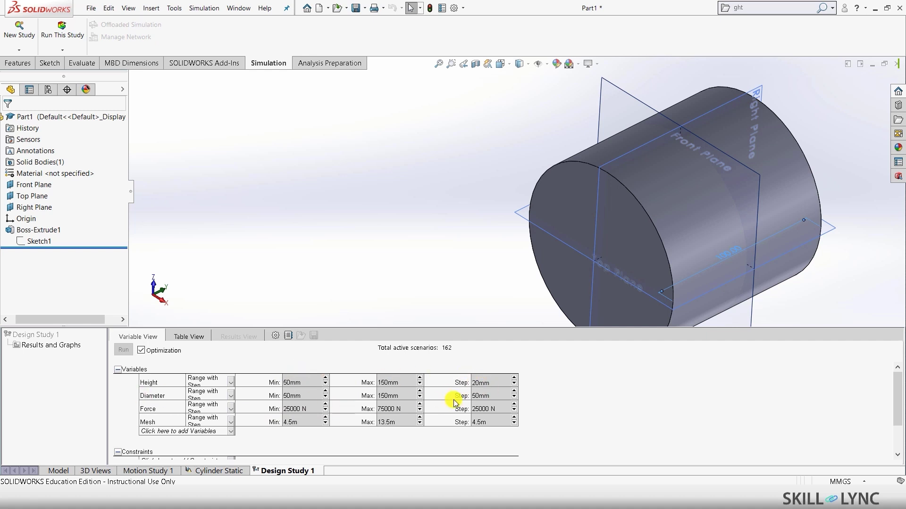
# Step: Set the Diameter variable's step to 20 mm
pyautogui.doubleClick(484, 397)
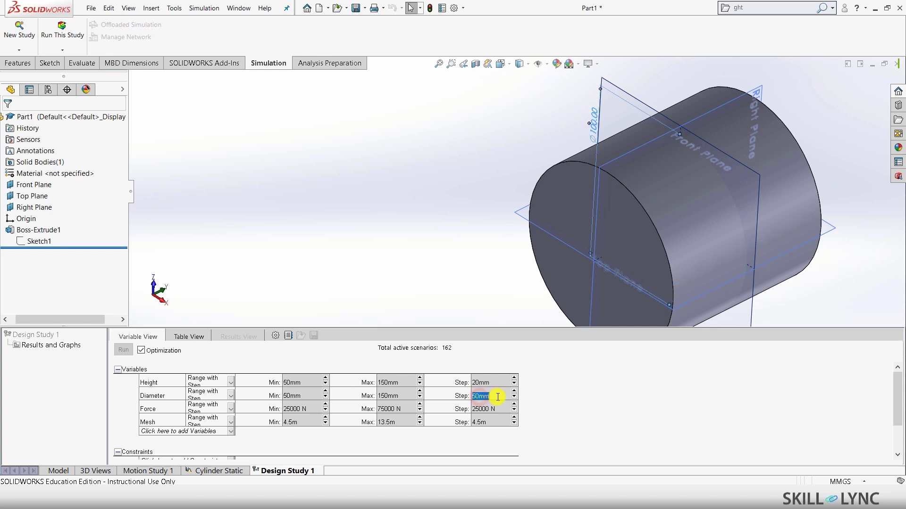
pyautogui.press('BackSpace')
pyautogui.click(584, 392)
pyautogui.press('Tab')
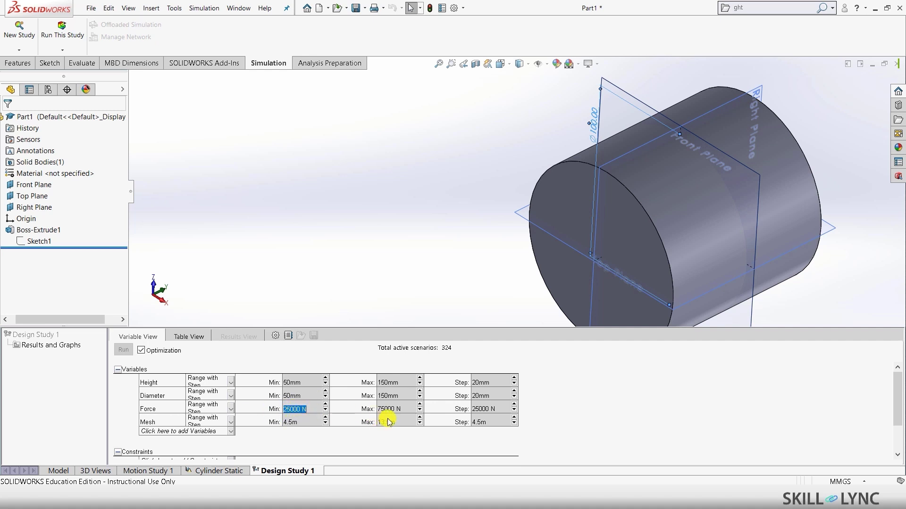
# Step: Try Discrete Values for the Force variable, and settle on the Range type
pyautogui.click(231, 411)
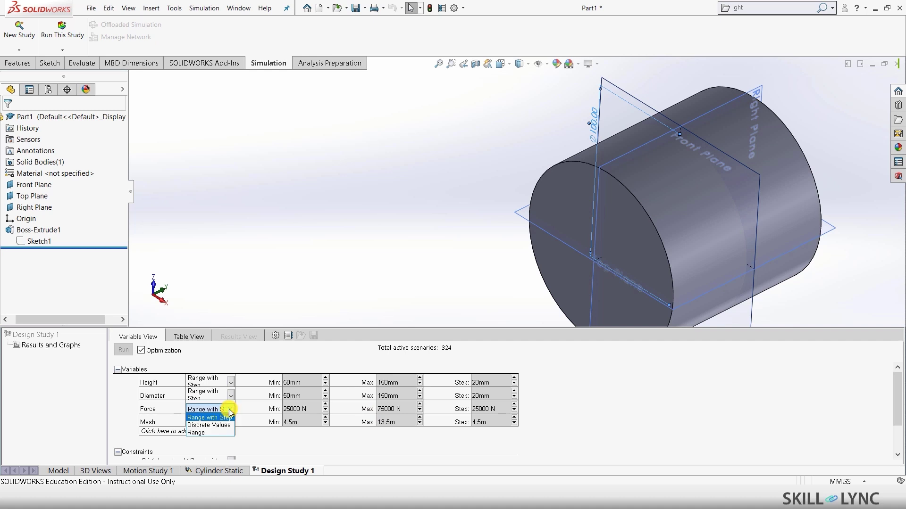
pyautogui.click(225, 425)
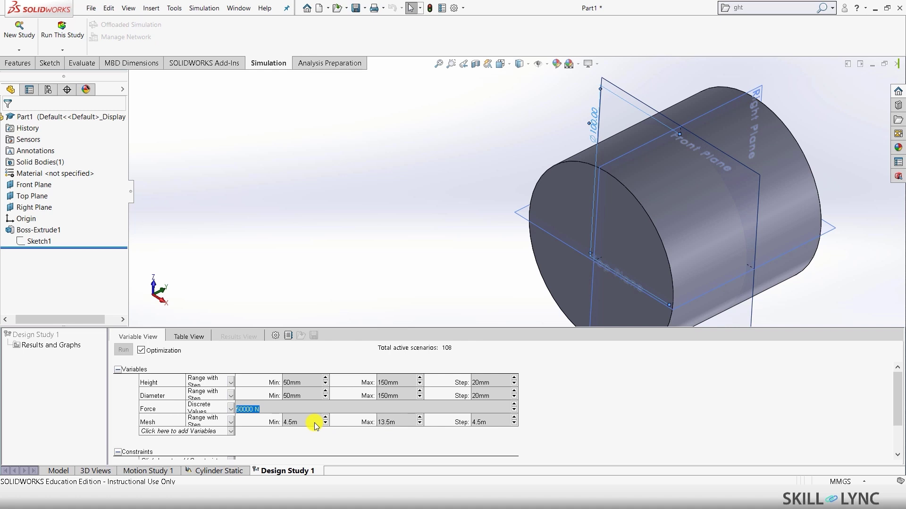
pyautogui.click(231, 408)
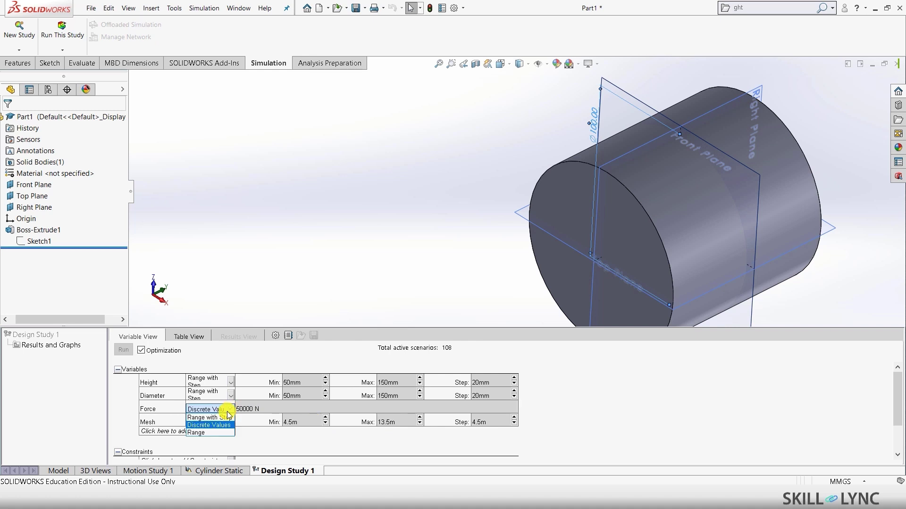
pyautogui.click(199, 433)
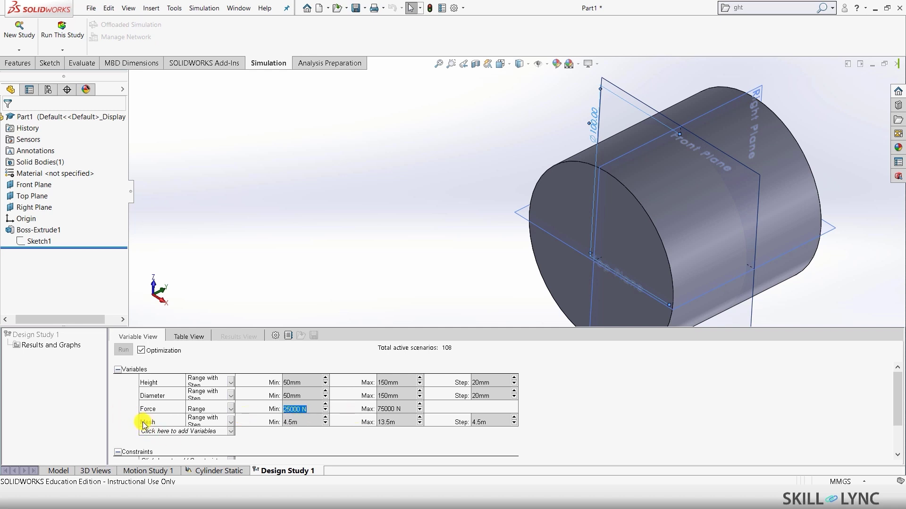
# Step: Set the Mesh variable's minimum to 5 m and its maximum to 10 m
pyautogui.click(326, 418)
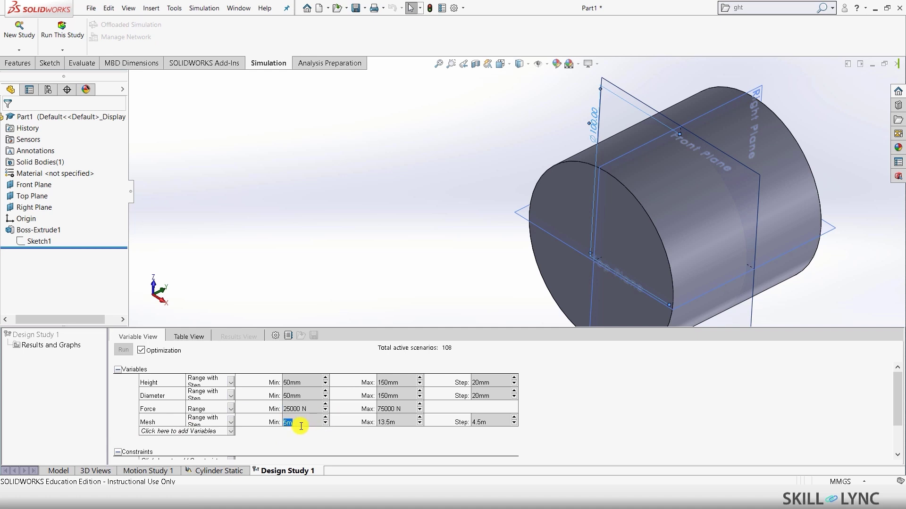
pyautogui.click(420, 424)
pyautogui.click(419, 424)
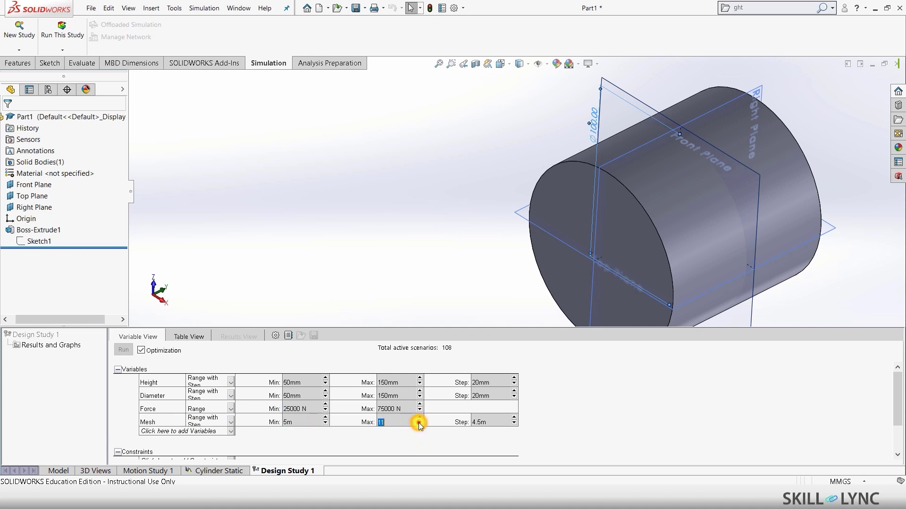
pyautogui.click(420, 424)
pyautogui.click(419, 425)
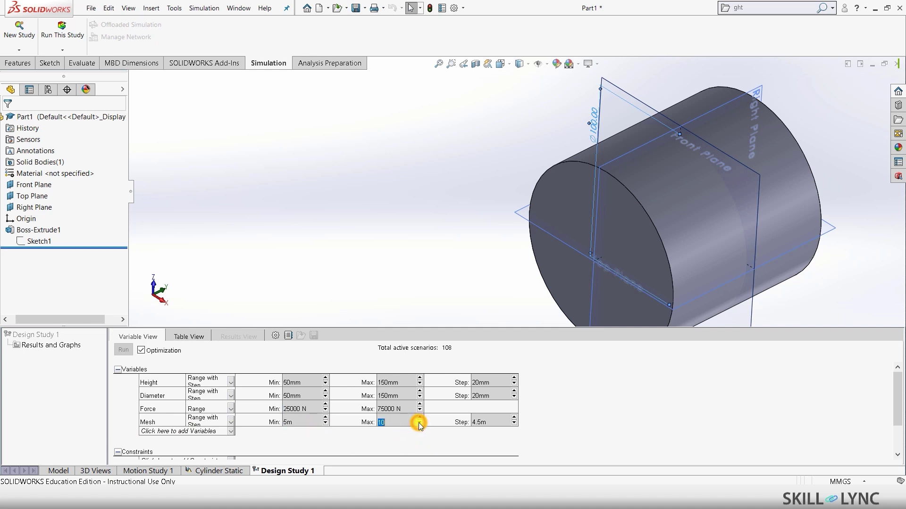
# Step: Set the Mesh variable's step to 2 m and lower its minimum to 4 m
pyautogui.click(489, 427)
pyautogui.doubleClick(487, 422)
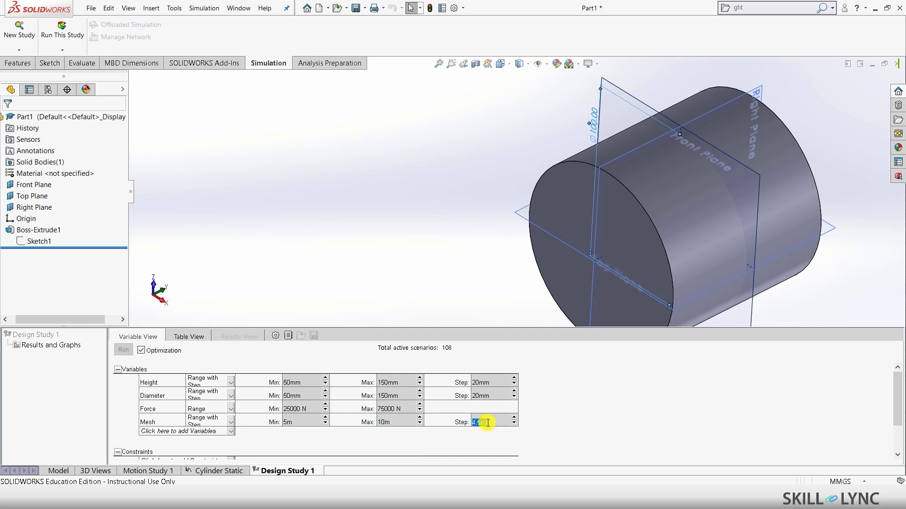
pyautogui.write('2')
pyautogui.click(325, 425)
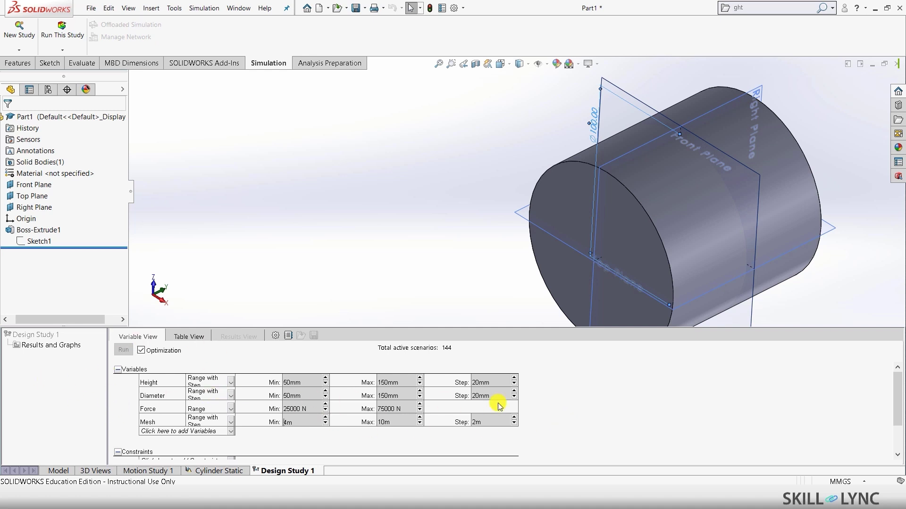
# Step: Add a constraint to the design study using a new Simulation Data sensor that tracks Factor of Safety
pyautogui.scroll(-3, 546, 404)
pyautogui.click(202, 410)
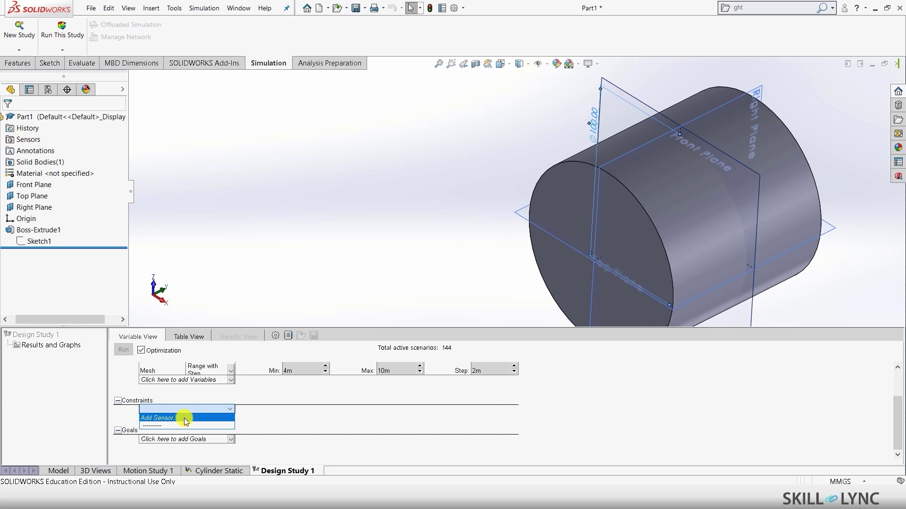
pyautogui.click(184, 418)
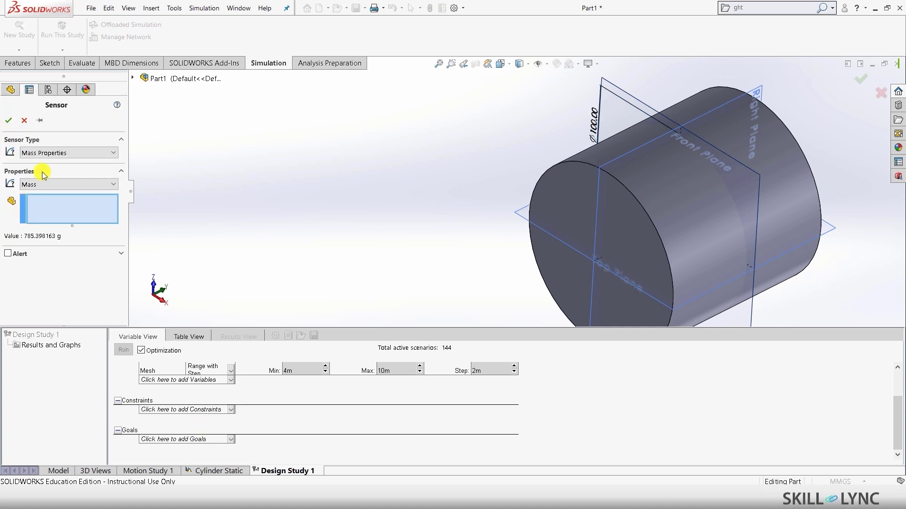
pyautogui.click(56, 154)
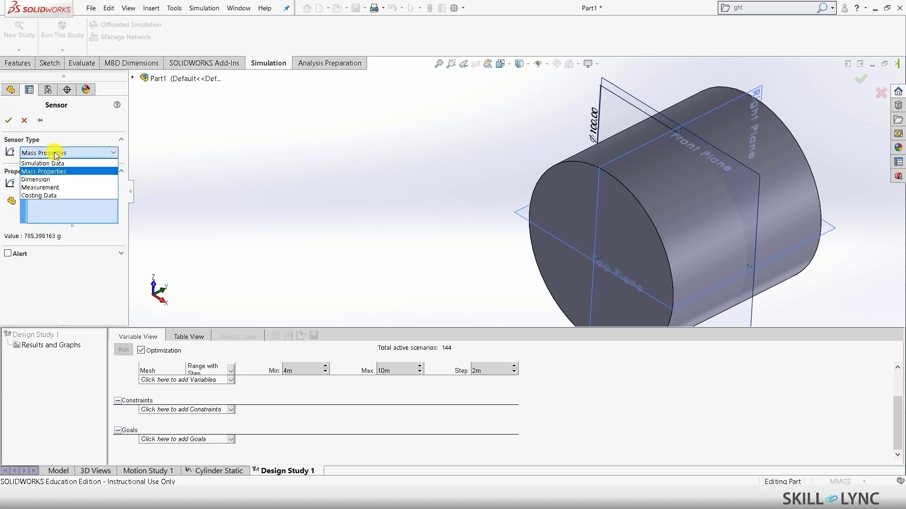
pyautogui.click(48, 164)
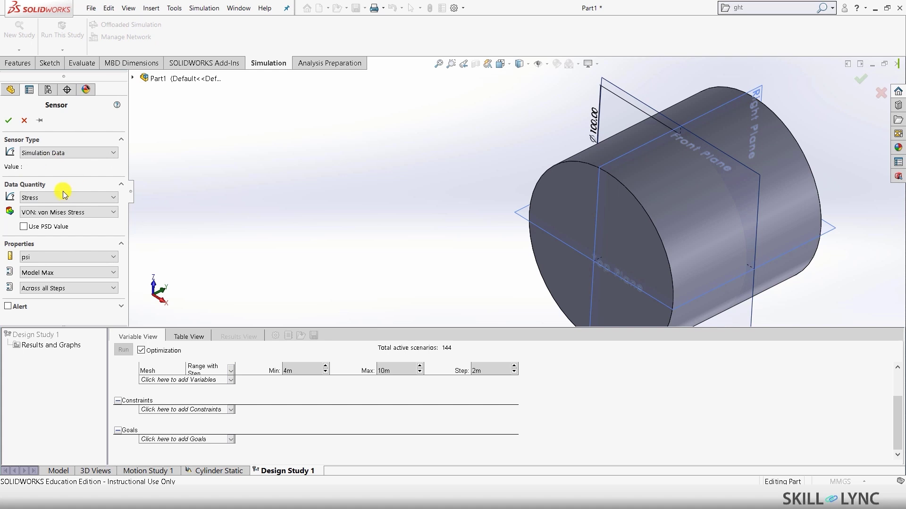
pyautogui.click(63, 197)
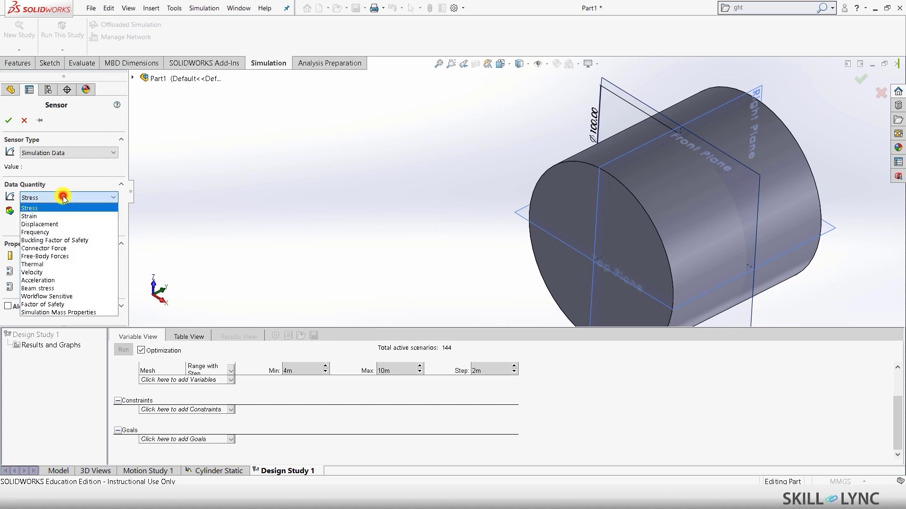
pyautogui.click(56, 305)
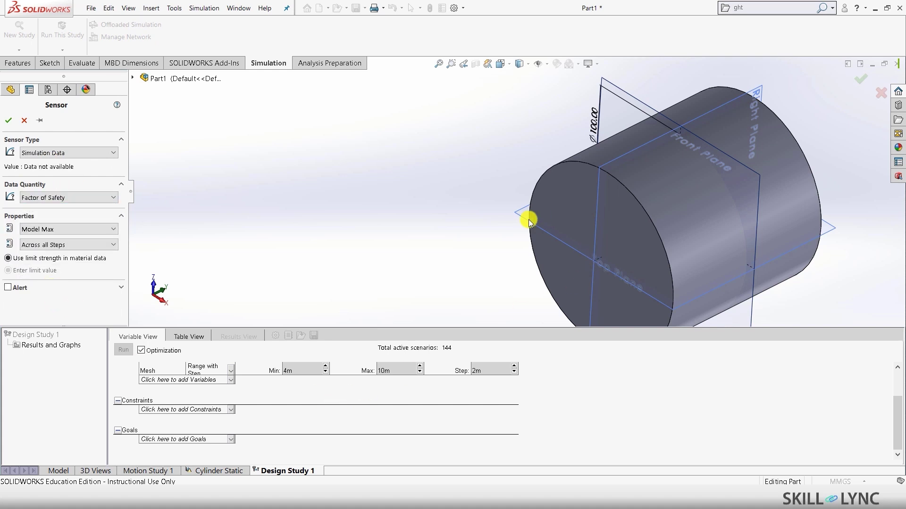
pyautogui.hotkey('ctrl', '7')
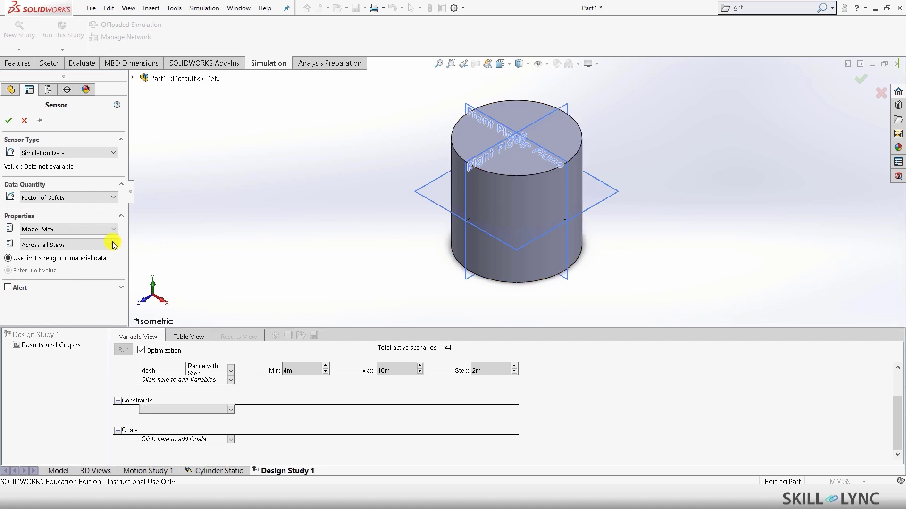
pyautogui.scroll(1, 257, 410)
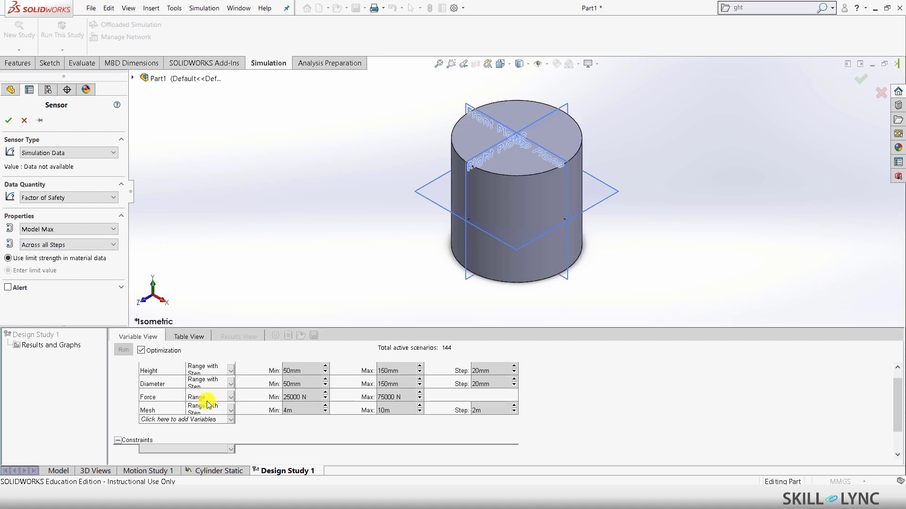
pyautogui.click(9, 121)
# Step: Set the Factor of Safety constraint's condition to Is greater than, with a minimum of 1
pyautogui.scroll(-2, 634, 398)
pyautogui.click(284, 400)
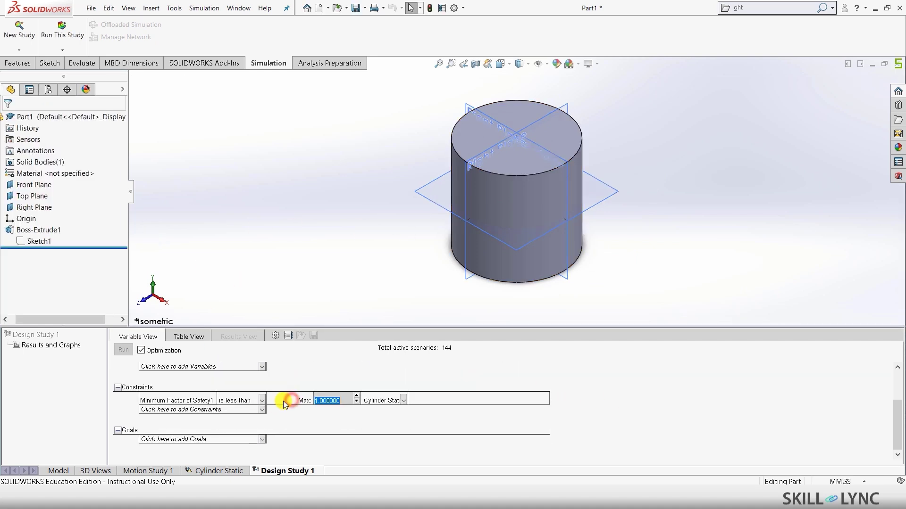
pyautogui.click(247, 400)
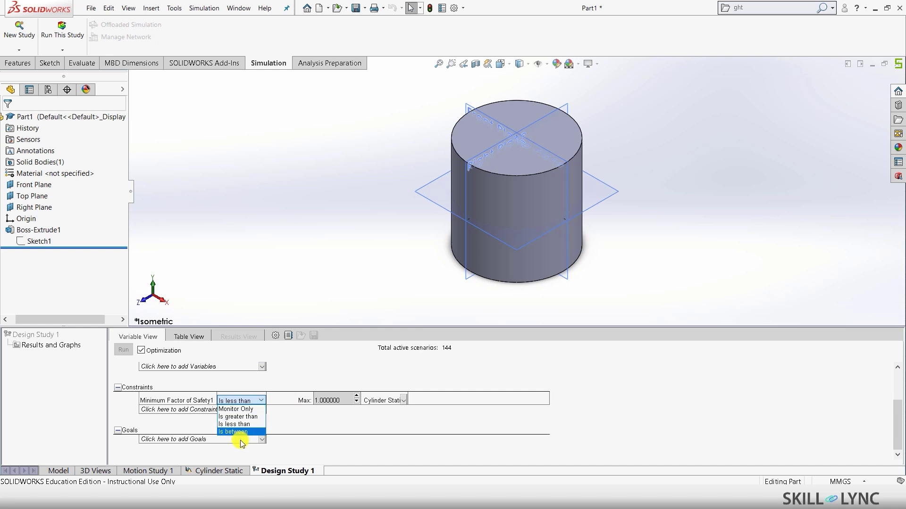
pyautogui.click(250, 417)
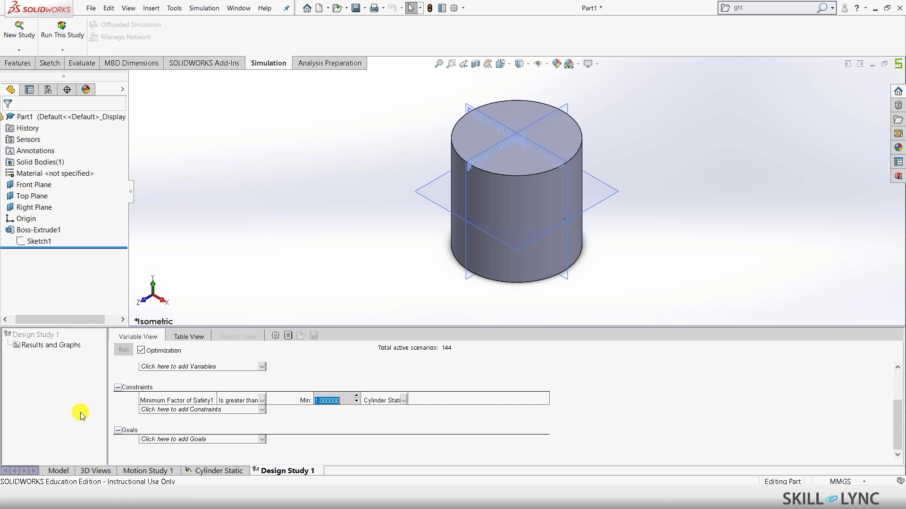
# Step: Try the Is less than condition on the Factor of Safety constraint and return it to Is greater than
pyautogui.scroll(3, 227, 395)
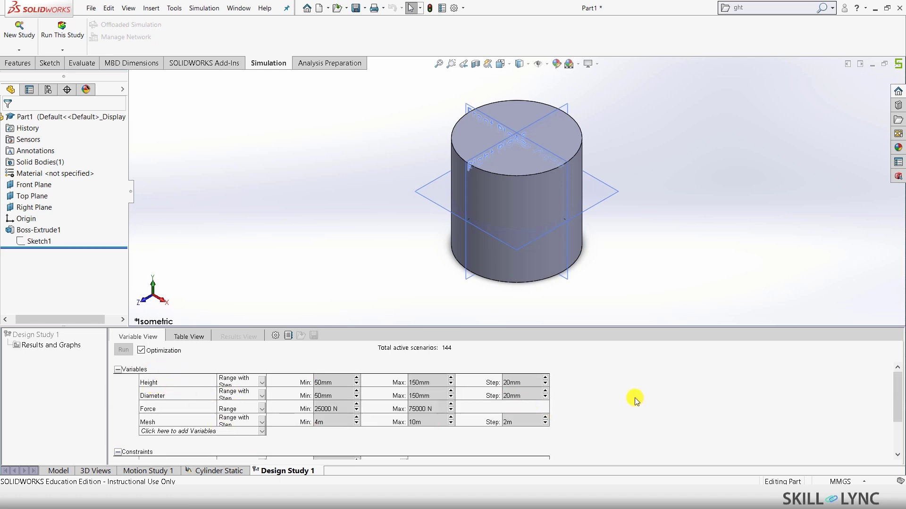
pyautogui.scroll(-2, 130, 436)
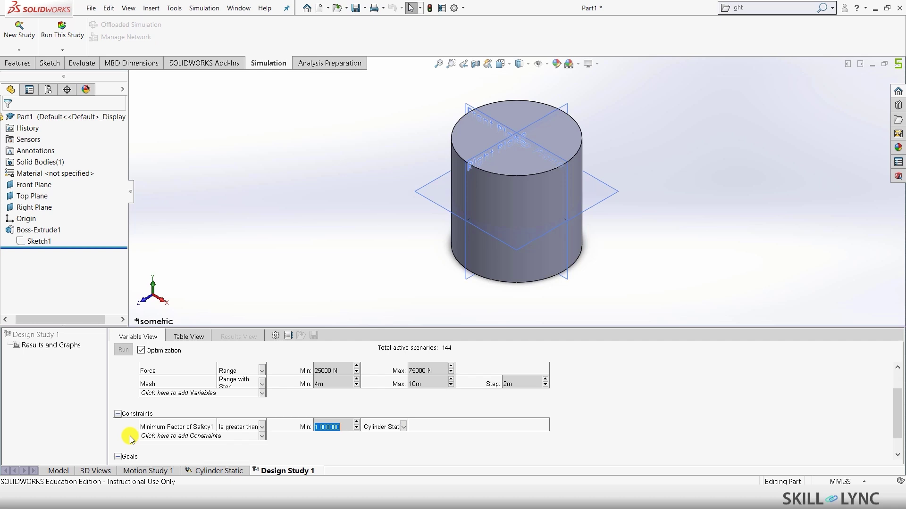
pyautogui.click(260, 427)
pyautogui.click(250, 447)
pyautogui.click(234, 426)
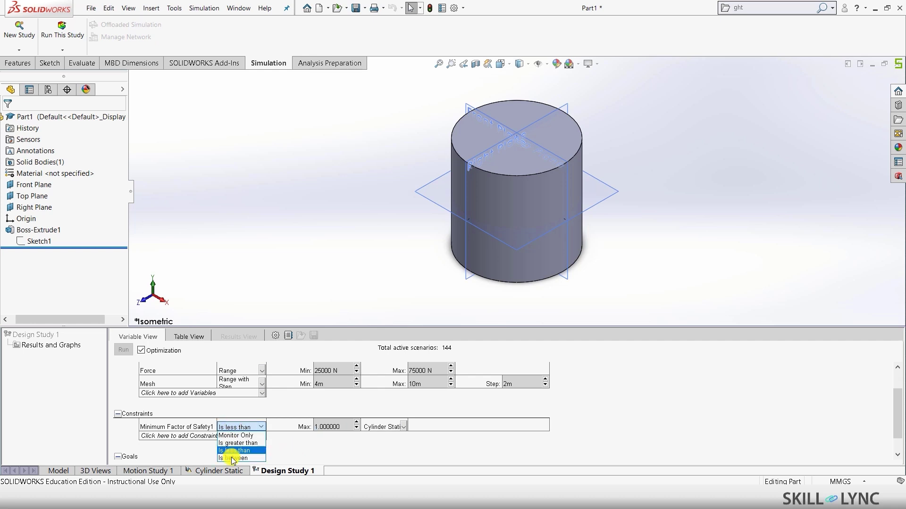
pyautogui.click(236, 443)
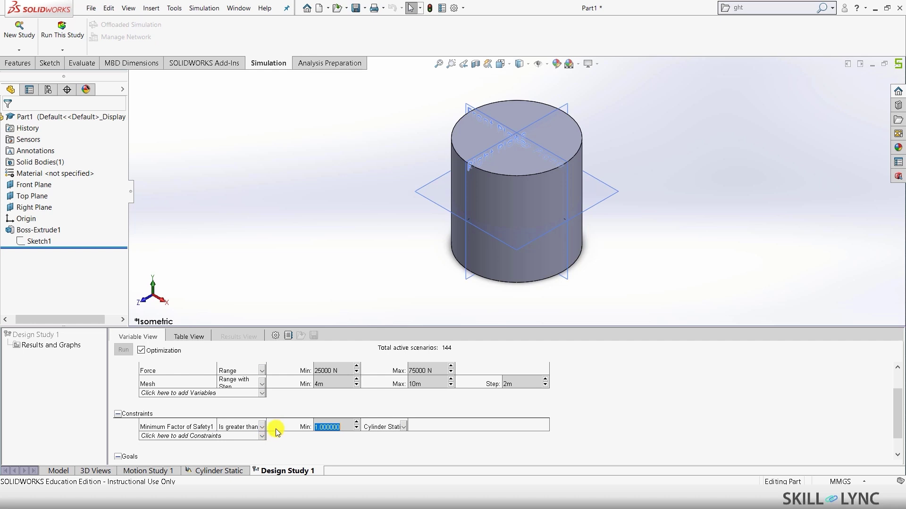
# Step: Add a goal that minimizes mass, using a new Mass Properties sensor set to Mass
pyautogui.scroll(-2, 226, 427)
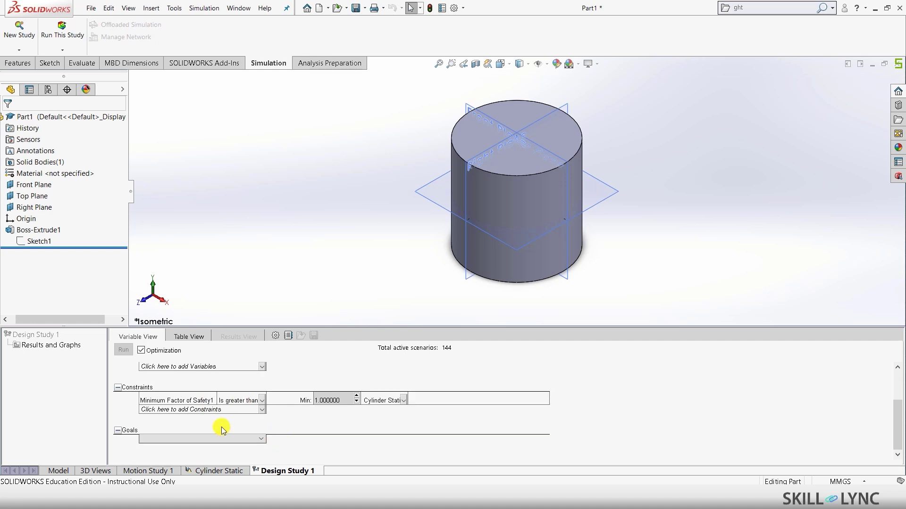
pyautogui.click(244, 444)
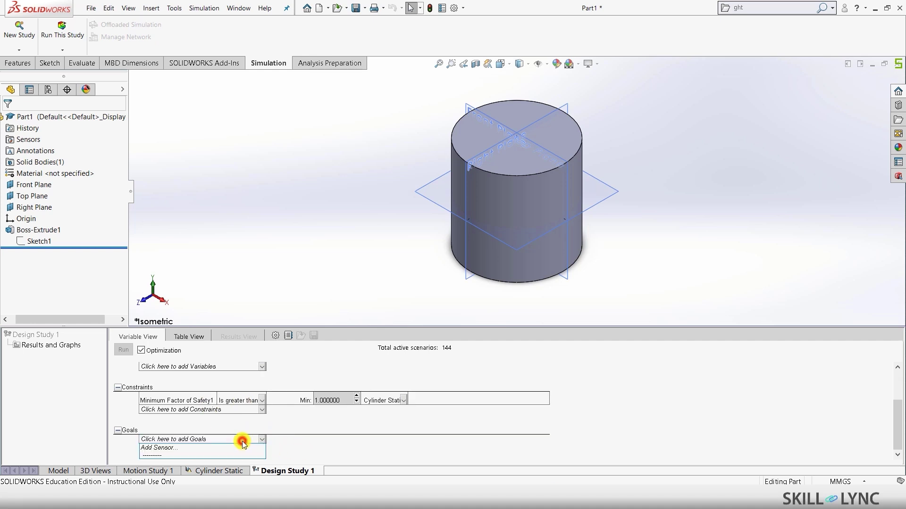
pyautogui.click(191, 448)
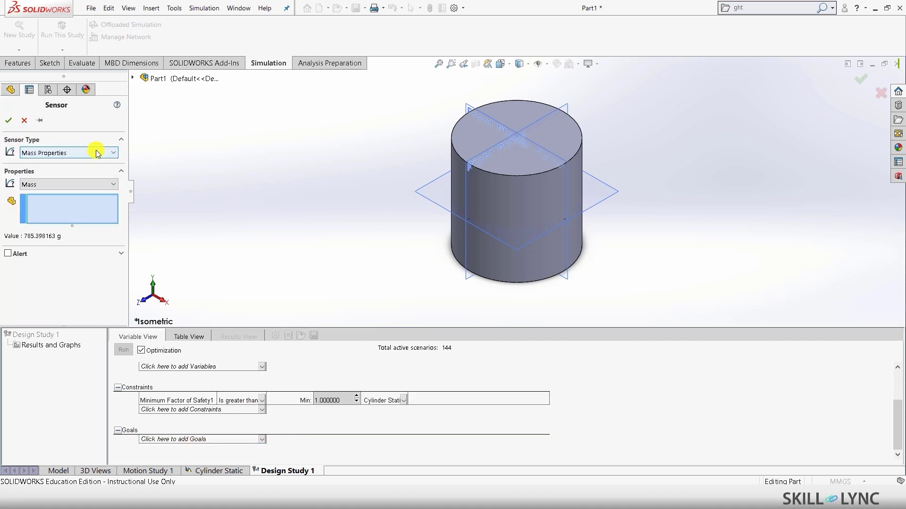
pyautogui.click(38, 154)
pyautogui.click(54, 153)
pyautogui.click(4, 125)
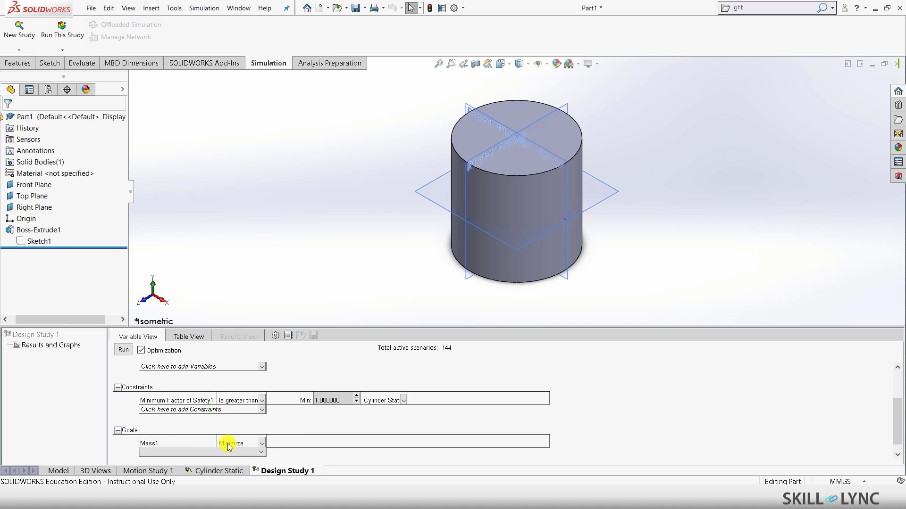
pyautogui.click(393, 422)
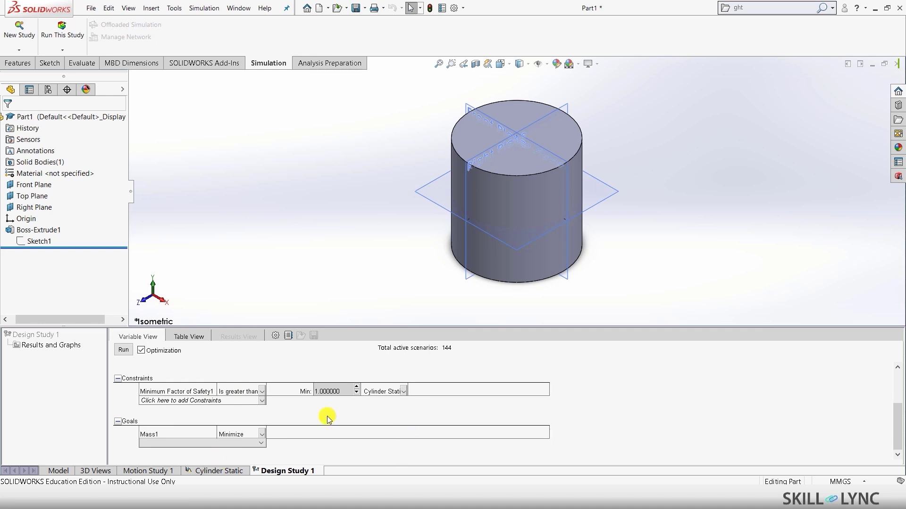
pyautogui.scroll(3, 328, 420)
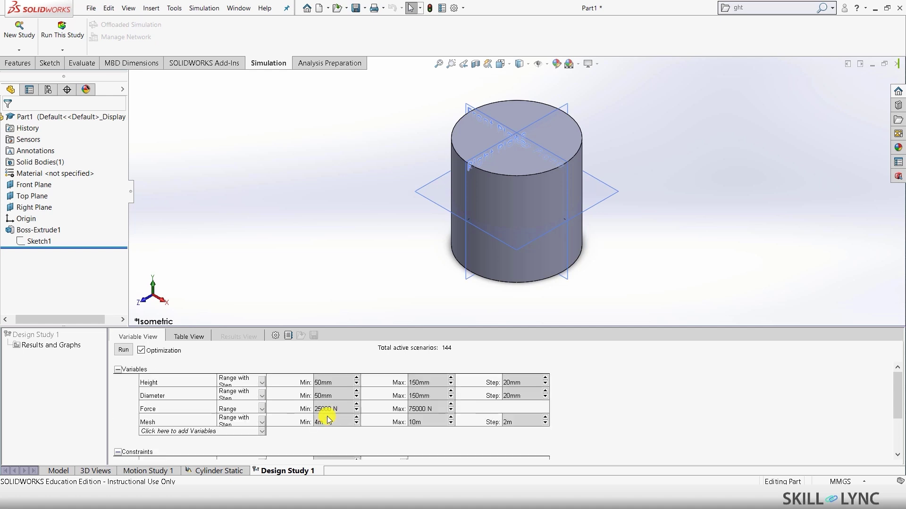
pyautogui.scroll(-3, 329, 420)
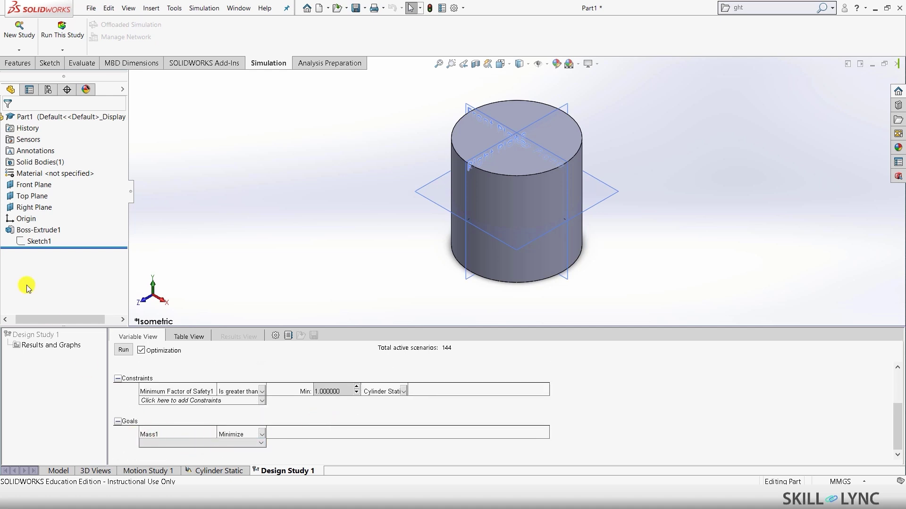
pyautogui.click(156, 444)
pyautogui.click(158, 453)
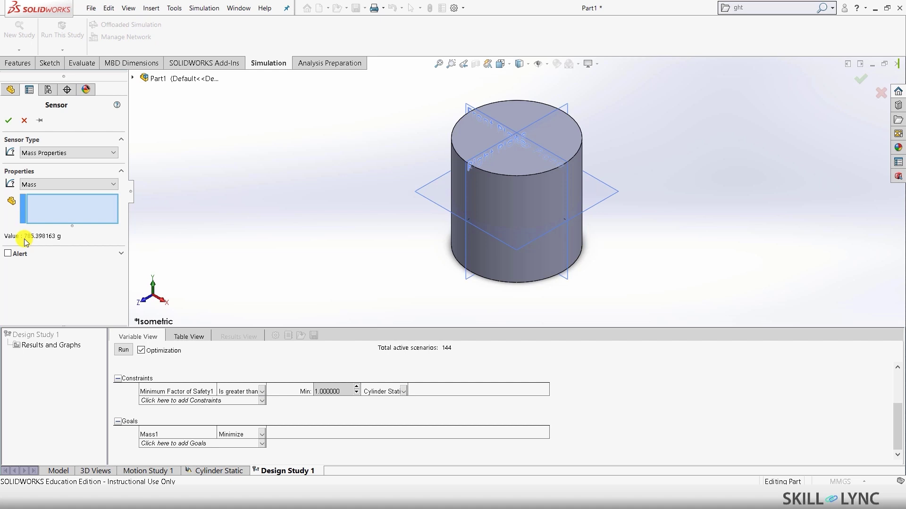
pyautogui.click(9, 120)
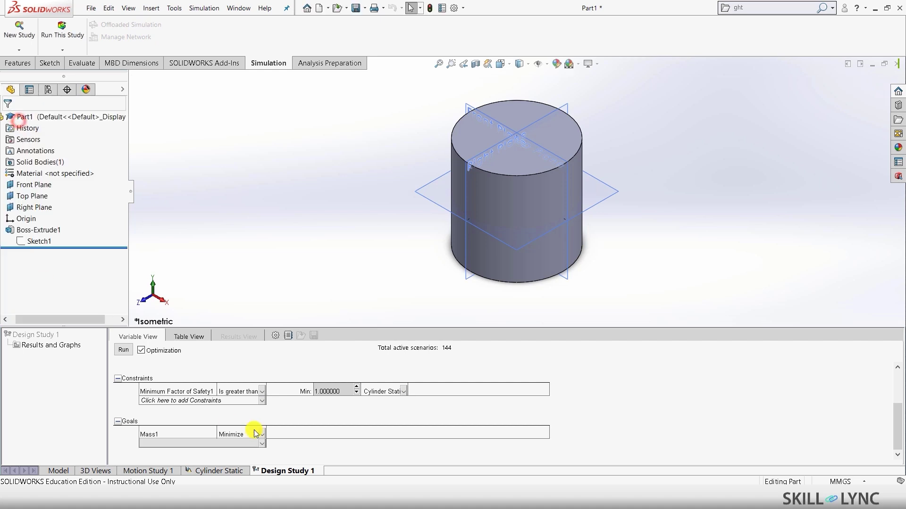
# Step: Run the design study with Optimization enabled
pyautogui.scroll(3, 323, 439)
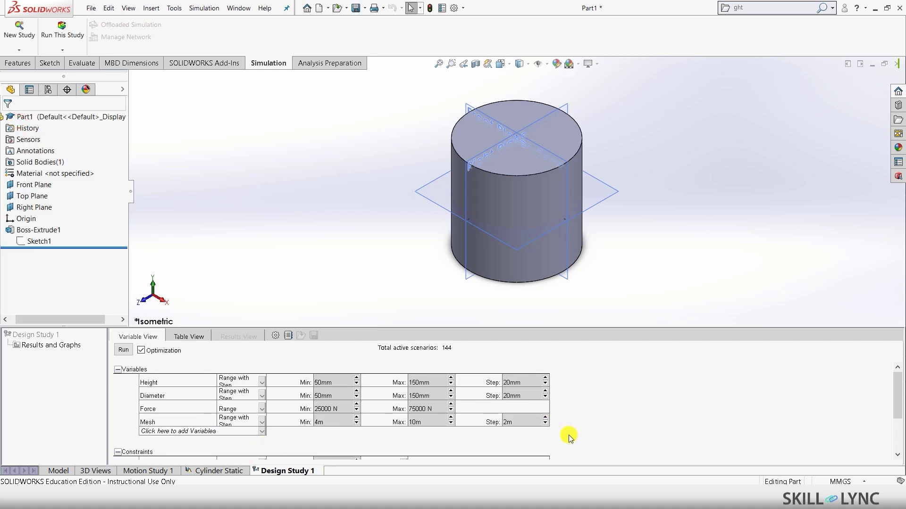
pyautogui.click(122, 354)
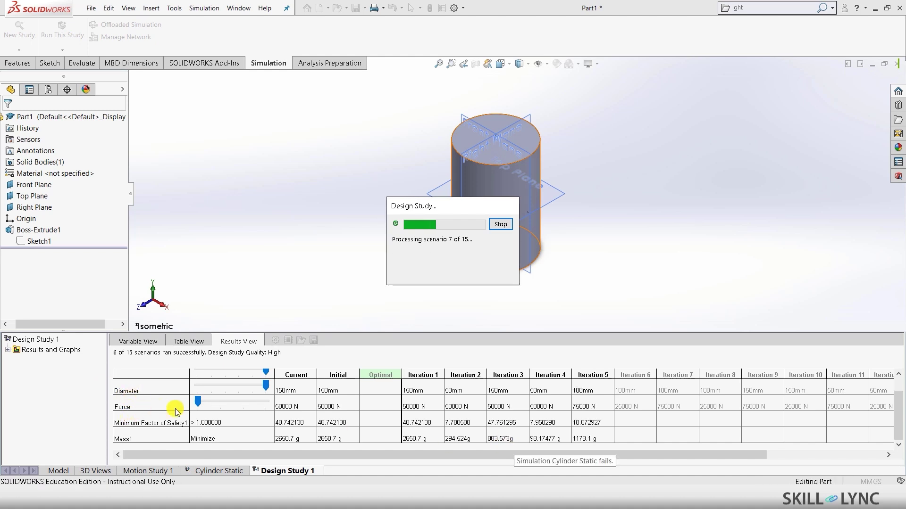
# Step: Examine the design study results, comparing the optimal scenario's height, diameter, force, factor of safety and mass with the iterations
pyautogui.moveTo(894, 404); pyautogui.dragTo(900, 391)
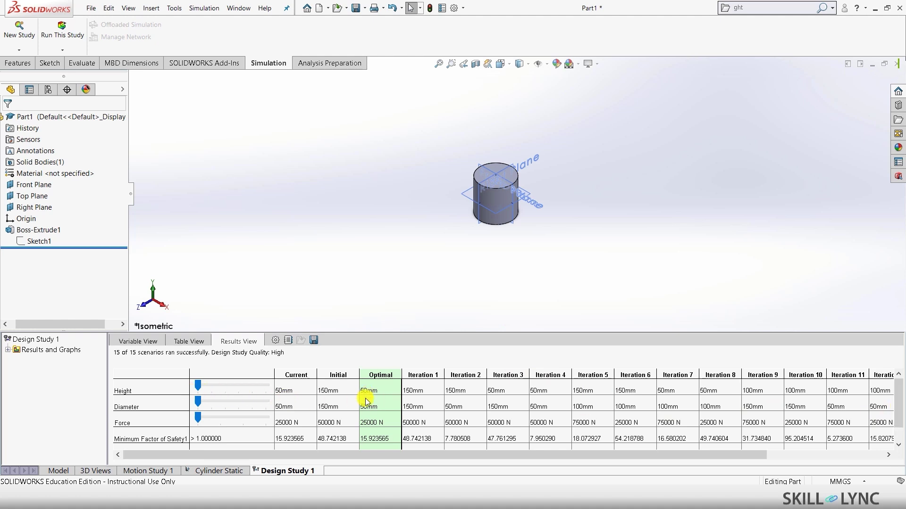
pyautogui.click(896, 402)
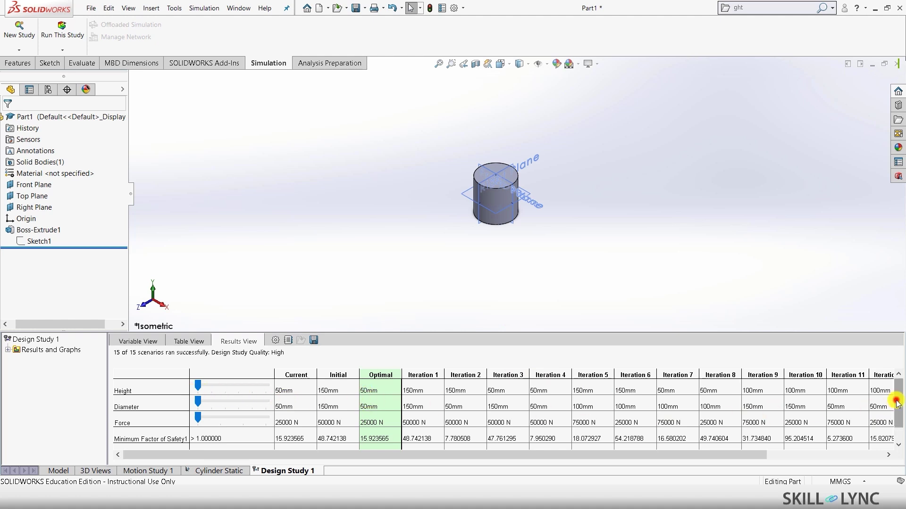
pyautogui.moveTo(896, 402); pyautogui.dragTo(897, 413)
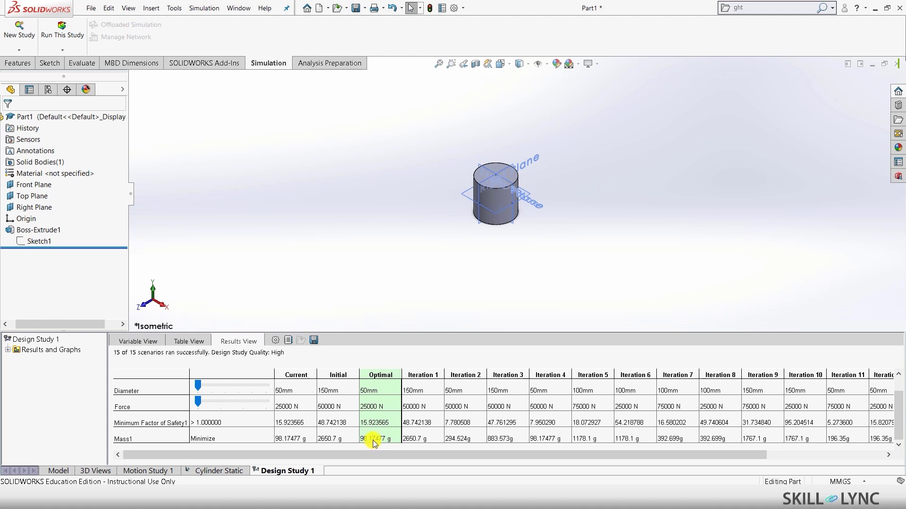
pyautogui.moveTo(899, 391); pyautogui.dragTo(899, 400)
pyautogui.scroll(1, 901, 424)
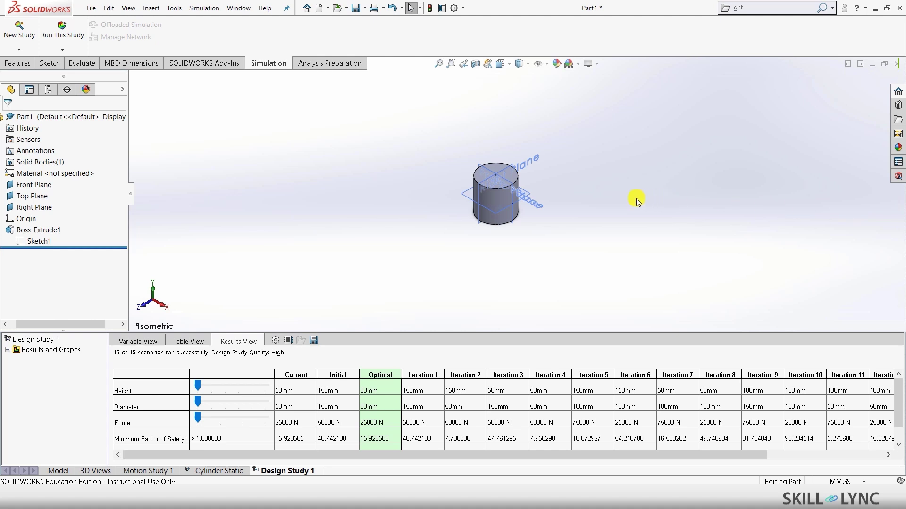
# Step: Minimize the cylinder part, open the recent file Wine bottle.SLDPRT and show it in isometric view
pyautogui.click(872, 64)
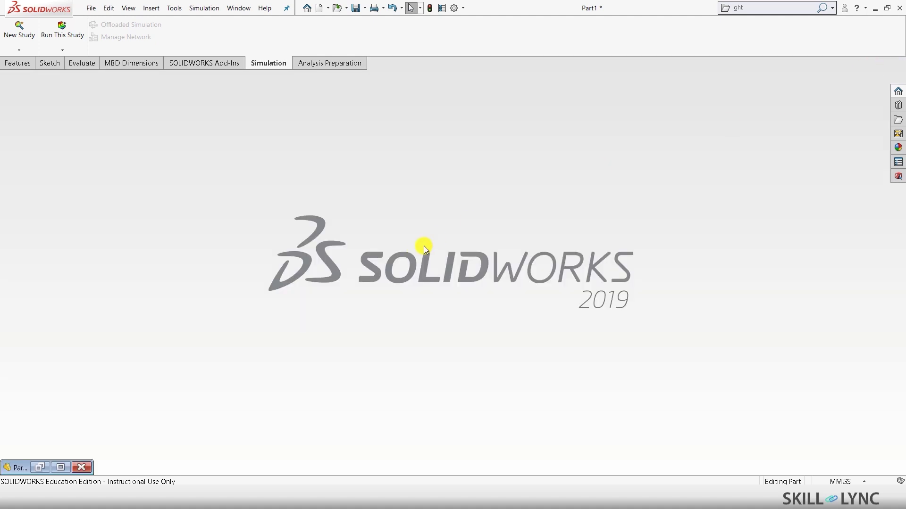
pyautogui.click(91, 8)
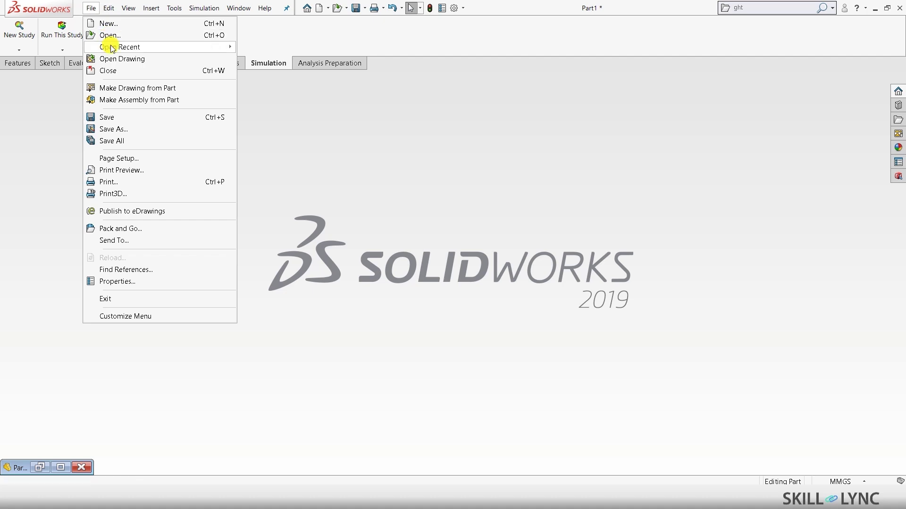
pyautogui.moveTo(123, 45)
pyautogui.moveTo(240, 53)
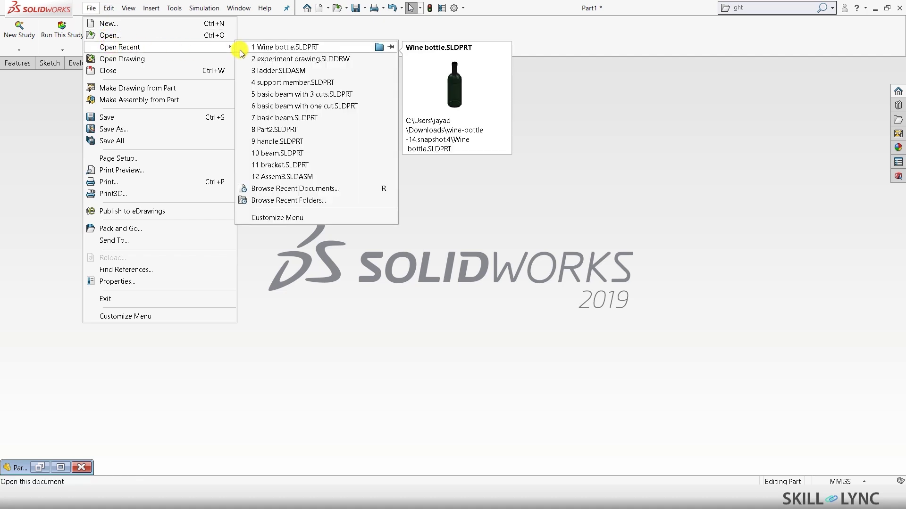
pyautogui.click(309, 47)
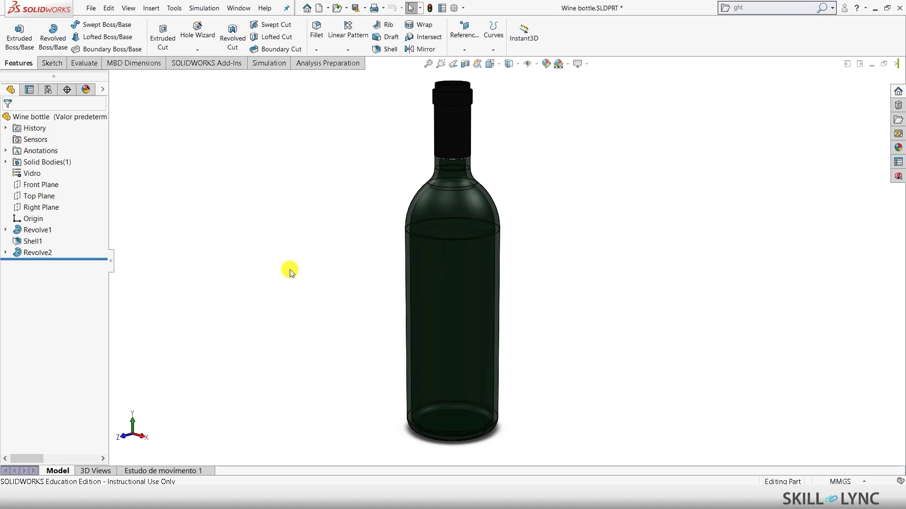
pyautogui.hotkey('ctrl', '7')
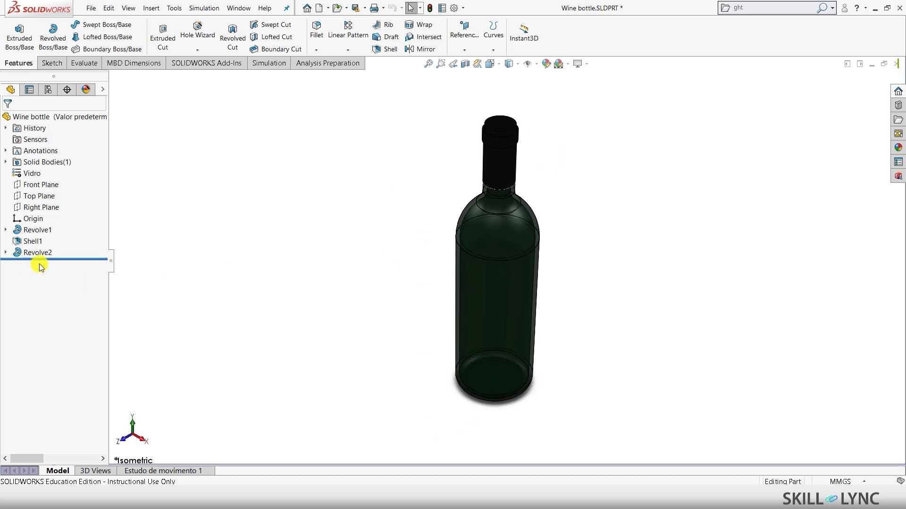
# Step: Suppress the Revolve2 feature that forms the cap around the bottle's neck
pyautogui.click(51, 253)
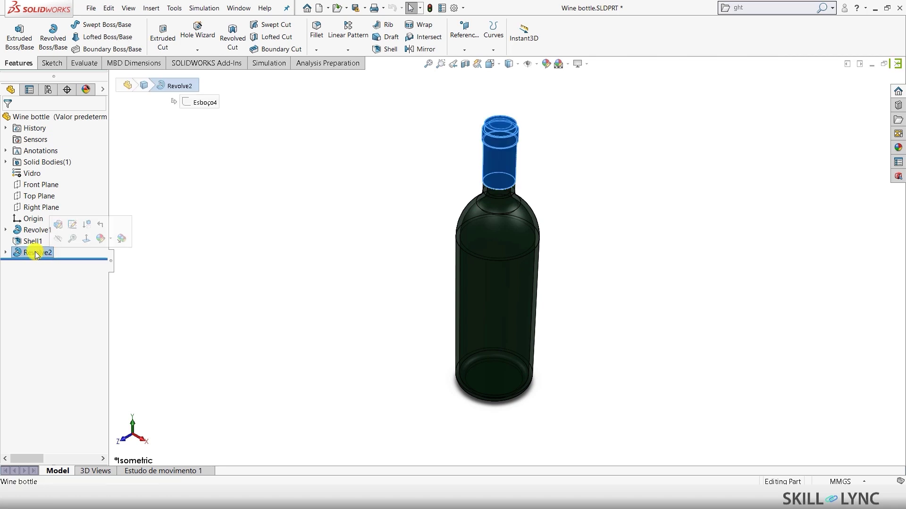
pyautogui.rightClick(36, 255)
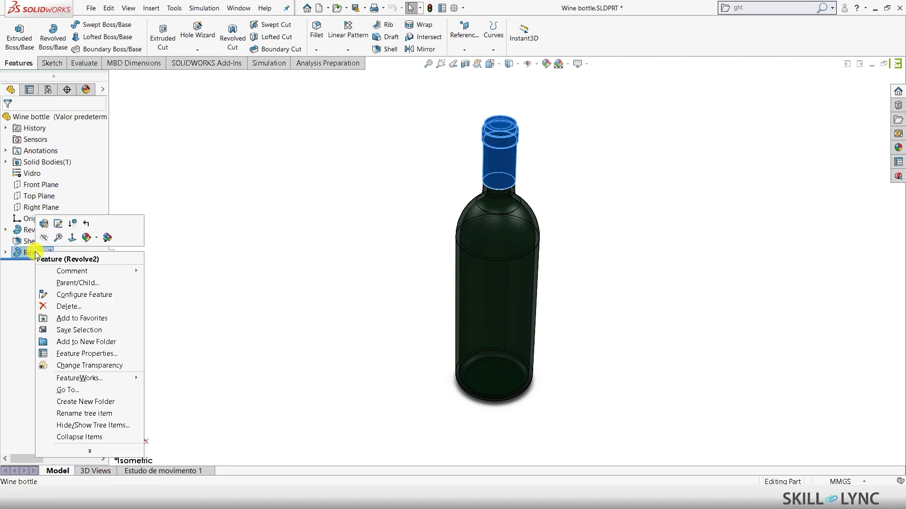
pyautogui.click(75, 224)
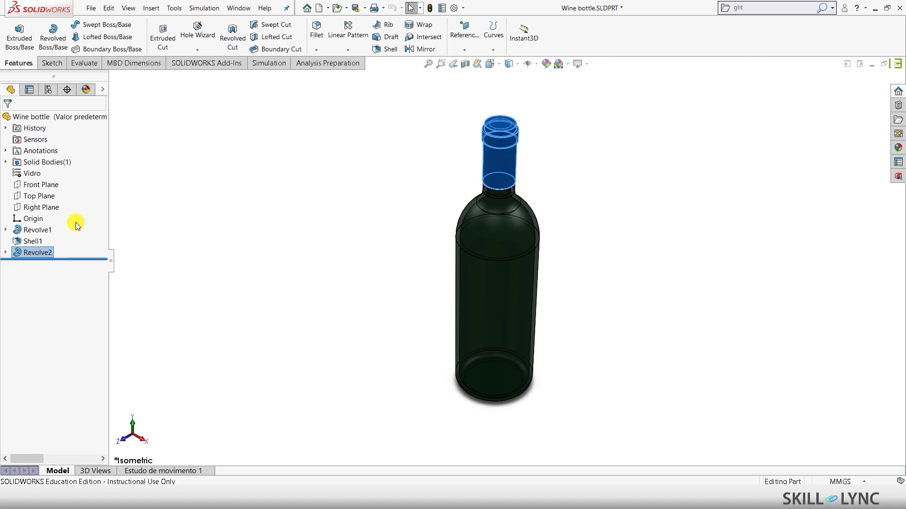
pyautogui.moveTo(551, 244); pyautogui.dragTo(608, 276, button='middle')
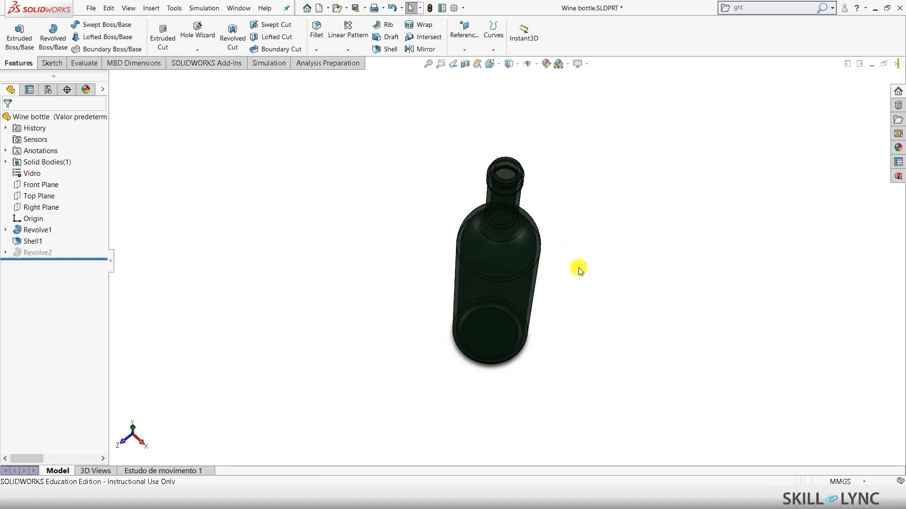
pyautogui.hotkey('ctrl', '7')
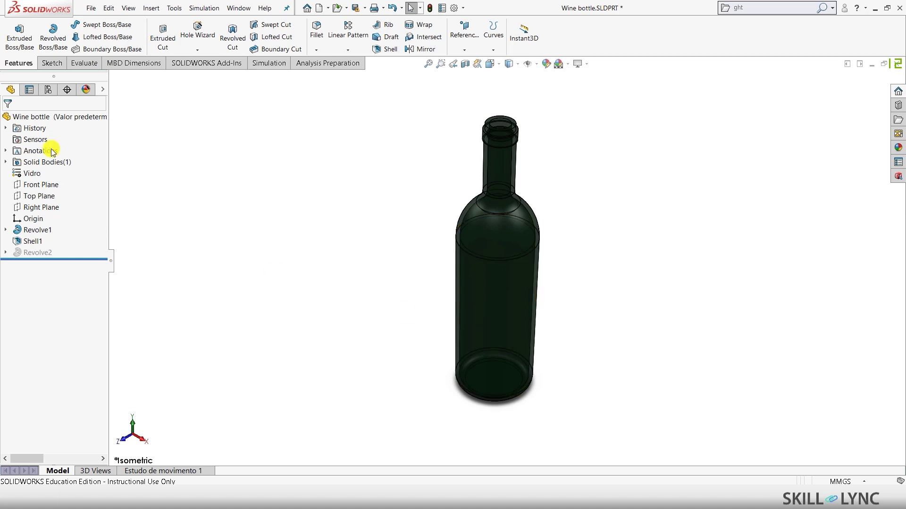
# Step: Create a design study for the bottle and define a Height parameter linked to the 301 mm overall height dimension
pyautogui.click(93, 70)
pyautogui.click(18, 42)
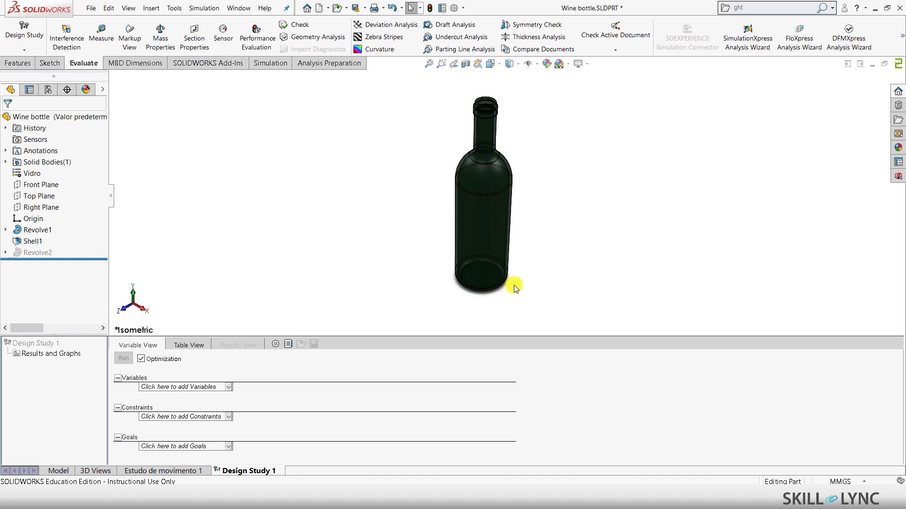
pyautogui.click(216, 389)
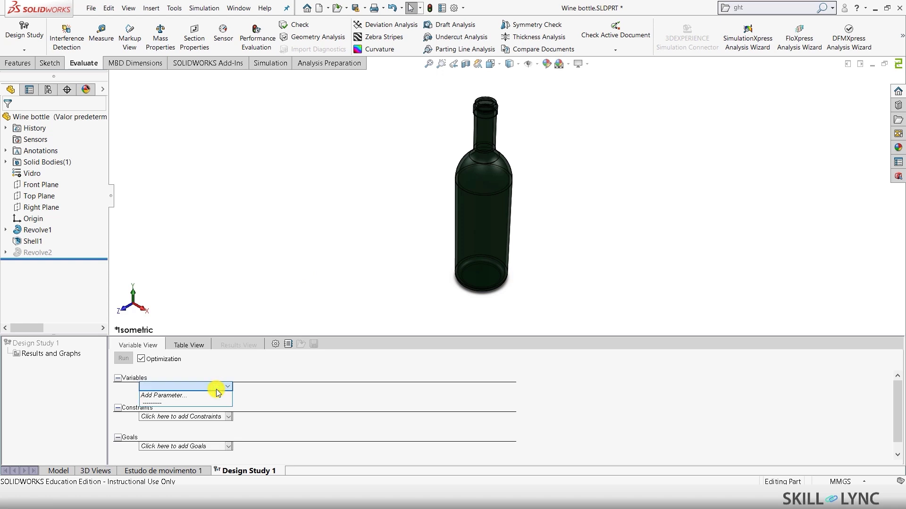
pyautogui.click(166, 392)
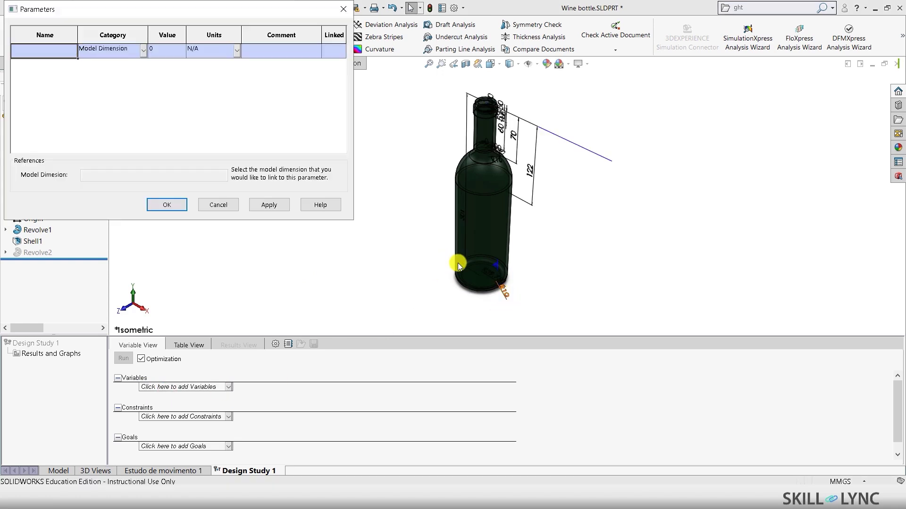
pyautogui.moveTo(440, 283); pyautogui.dragTo(466, 283, button='middle')
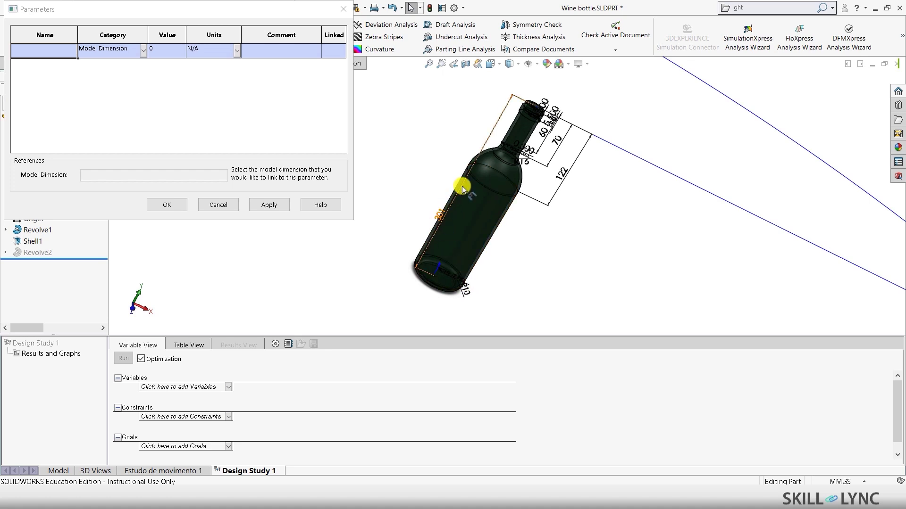
pyautogui.click(443, 216)
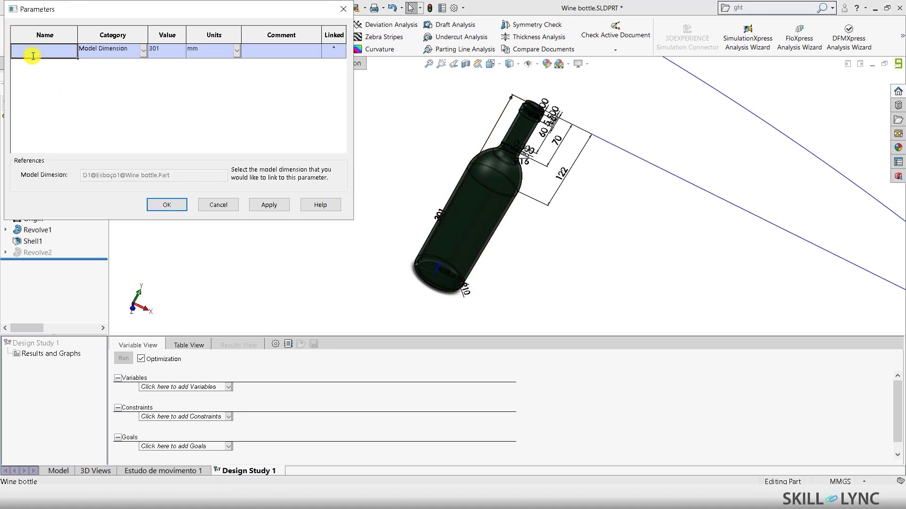
pyautogui.press('Tab')
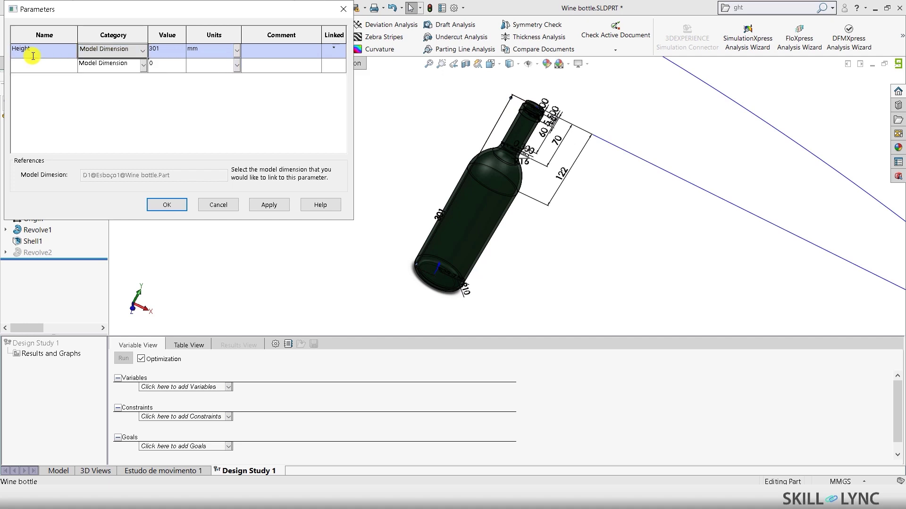
# Step: Define a Diameter parameter linked to the bottle's base radius dimension, and add Height as a study variable
pyautogui.click(24, 64)
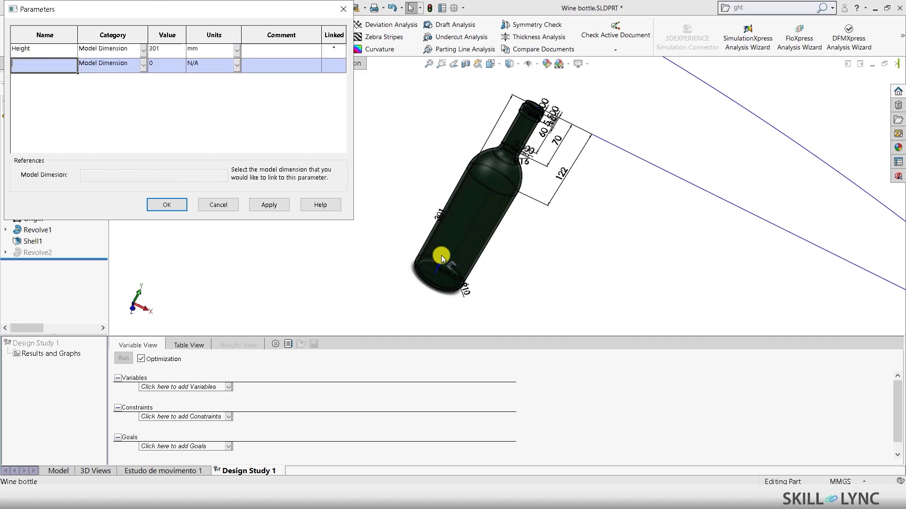
pyautogui.moveTo(532, 251); pyautogui.dragTo(498, 170, button='middle')
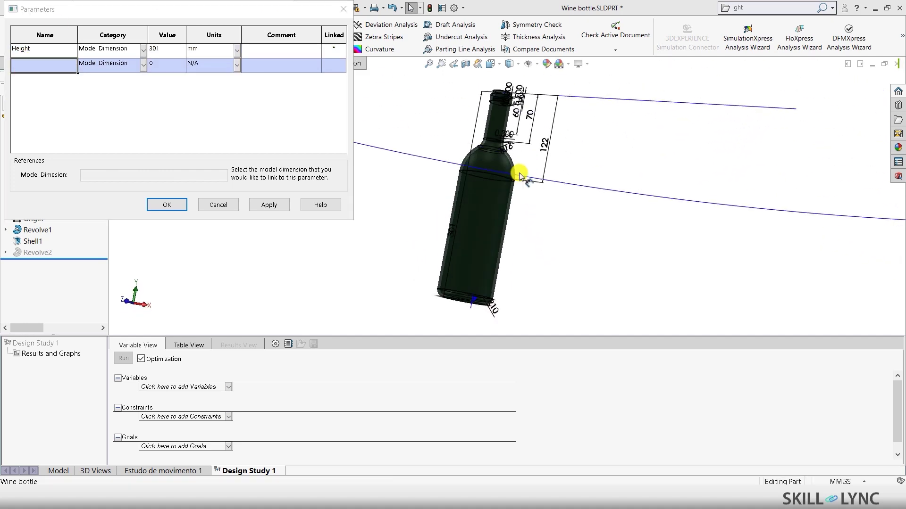
pyautogui.scroll(-5, 520, 307)
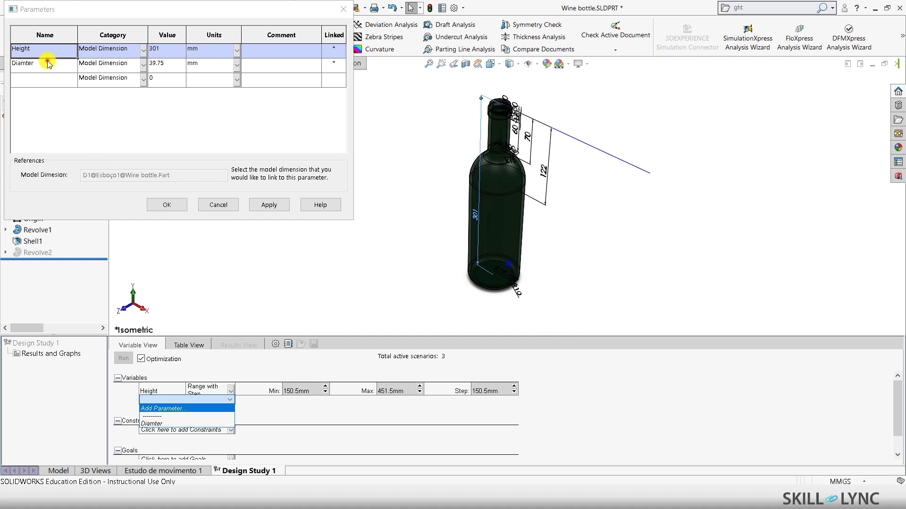
pyautogui.click(34, 66)
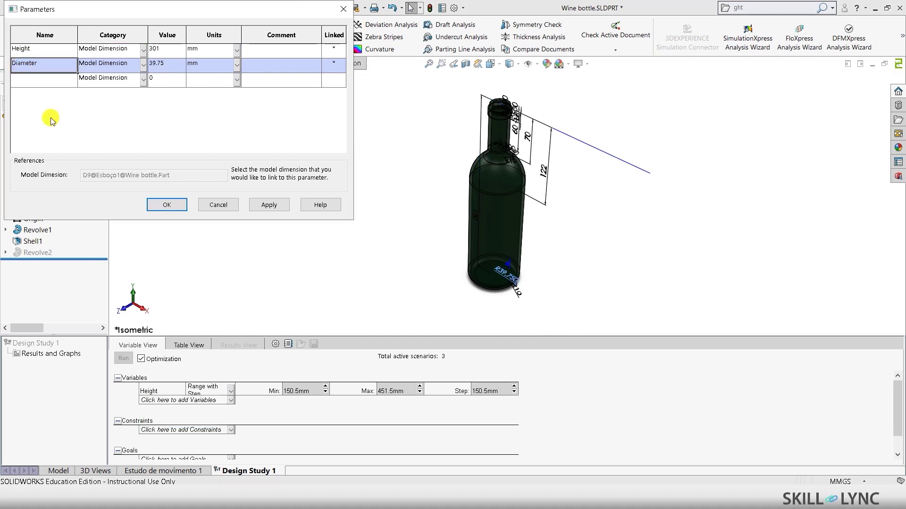
pyautogui.click(169, 204)
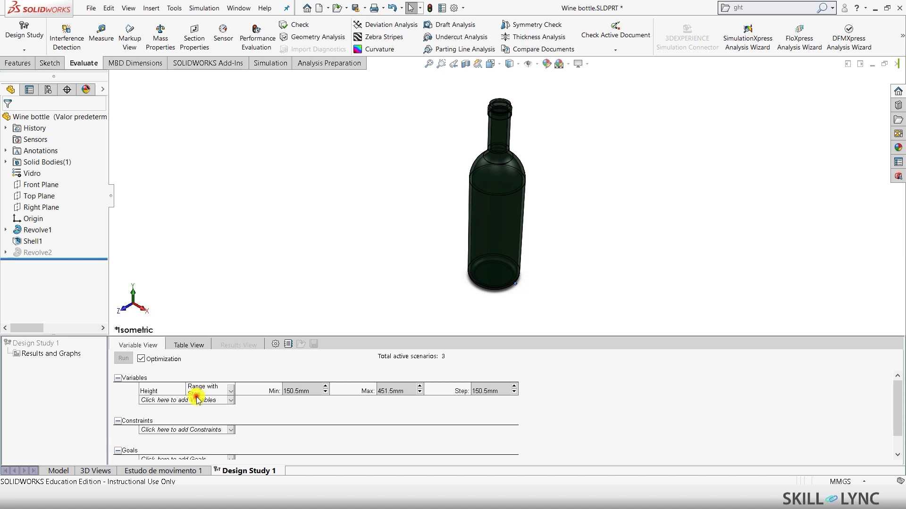
# Step: Add Diameter as a study variable with a minimum of 18 mm and a maximum of 60 mm
pyautogui.click(197, 400)
pyautogui.click(155, 423)
pyautogui.click(575, 419)
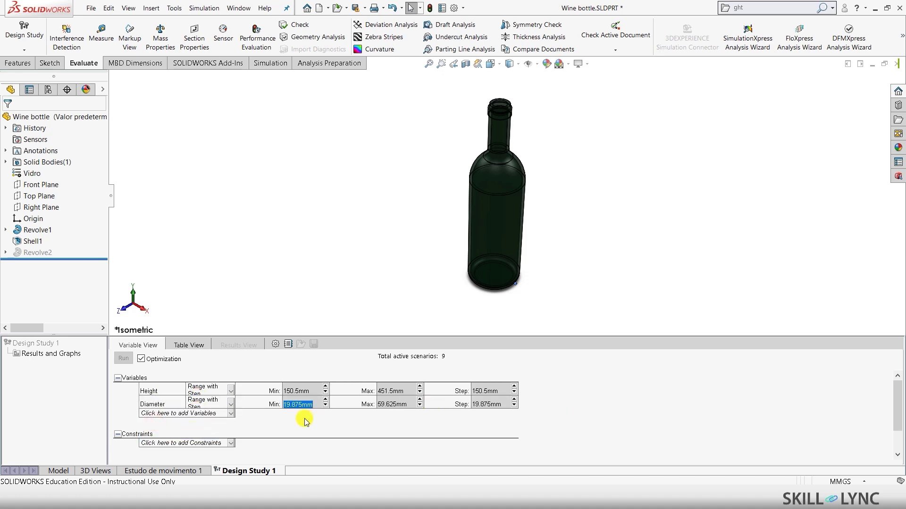
pyautogui.write('18')
pyautogui.click(407, 404)
pyautogui.write('60')
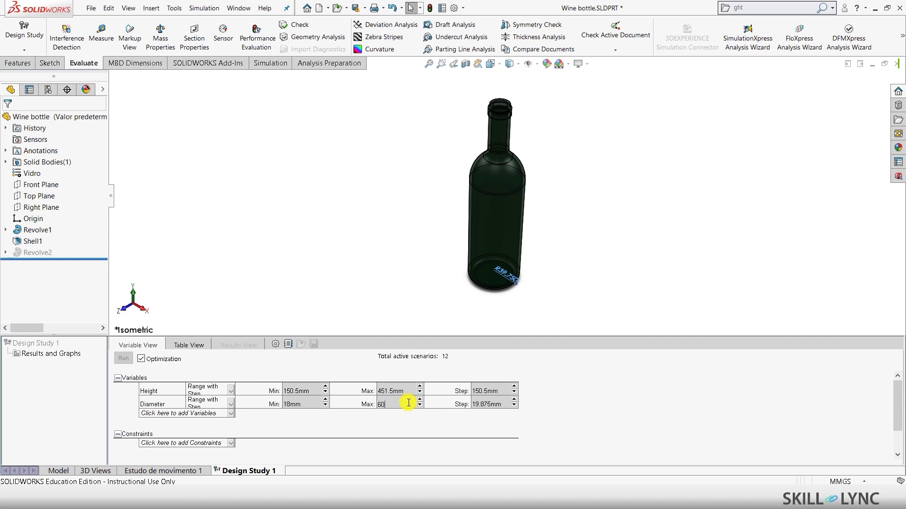
# Step: Set the Height variable to range from 150 to 460 mm in 50 mm steps, and the Diameter step to 4 mm
pyautogui.click(292, 392)
pyautogui.write('150')
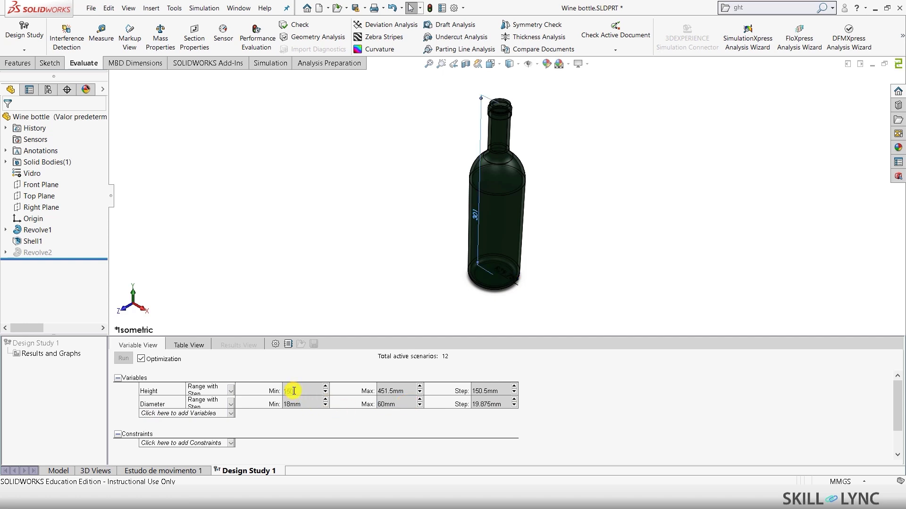
pyautogui.click(401, 392)
pyautogui.press('BackSpace')
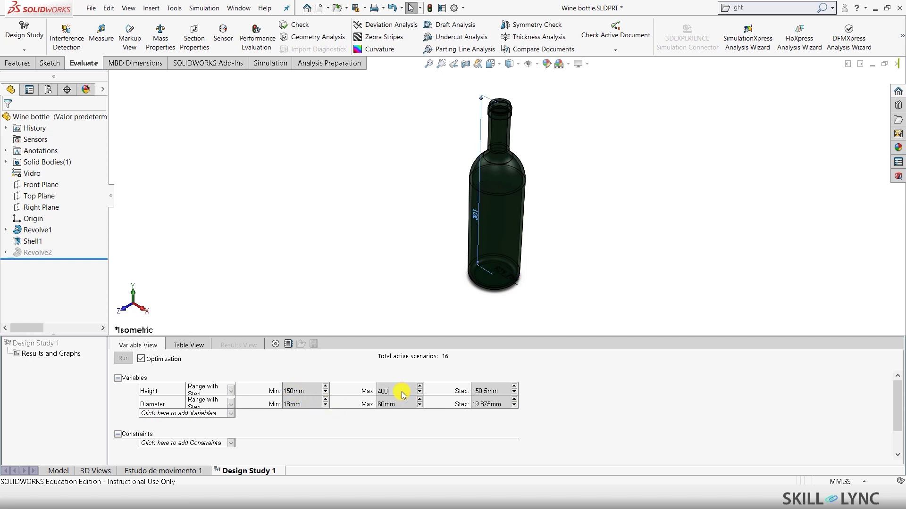
pyautogui.click(503, 391)
pyautogui.write('50')
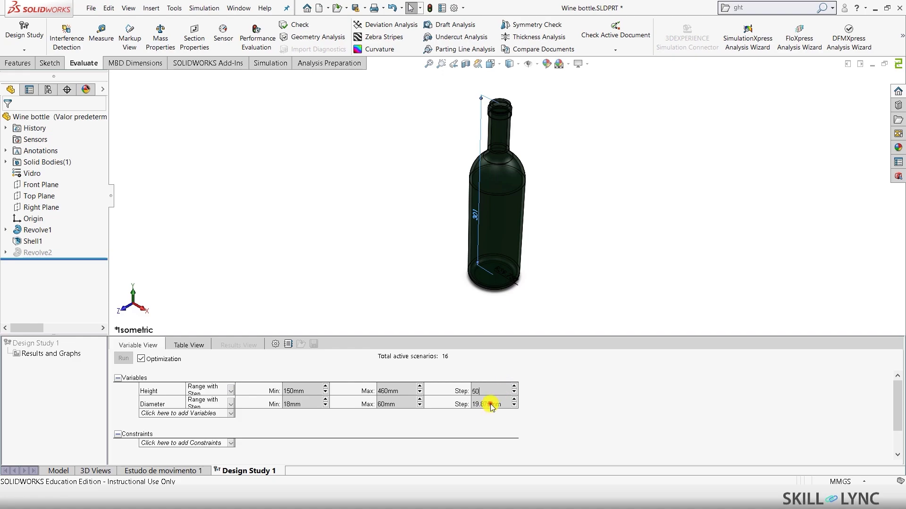
pyautogui.click(491, 404)
pyautogui.write('4')
pyautogui.press('Return')
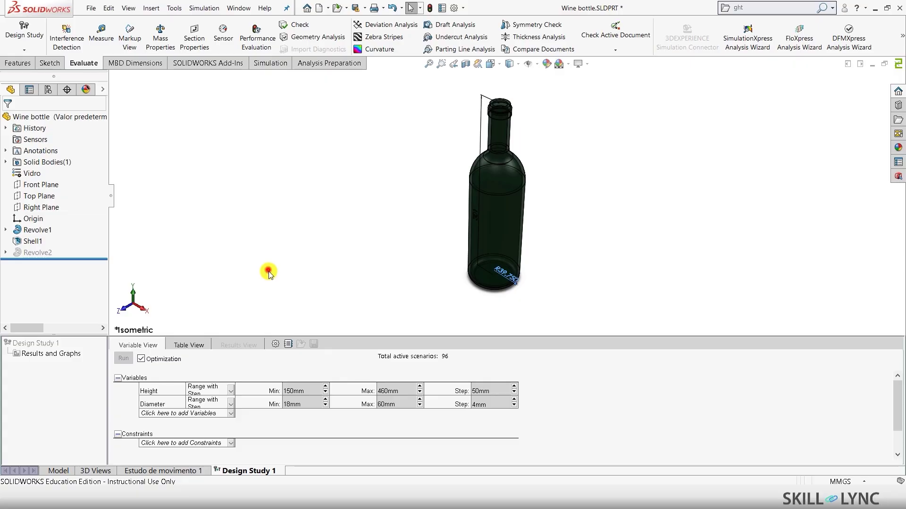
# Step: Add a study goal based on a new mass properties sensor that tracks the bottle's volume
pyautogui.scroll(-2, 147, 446)
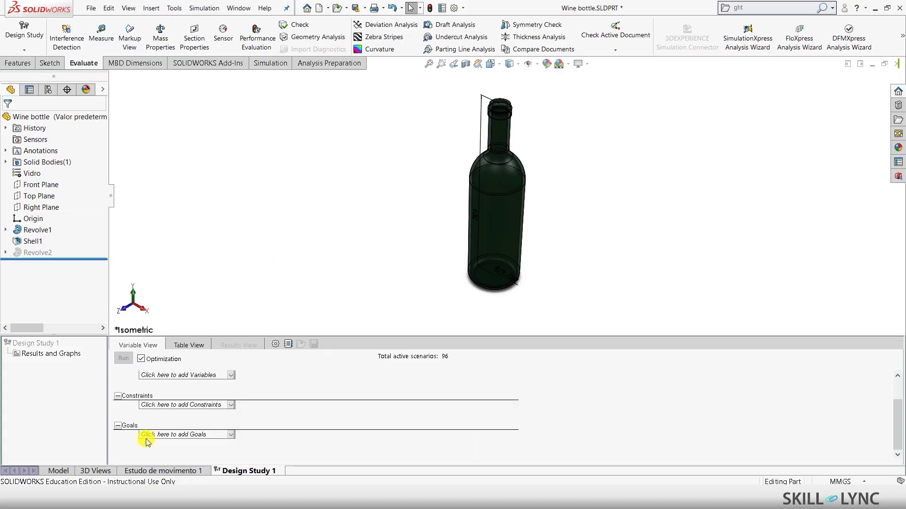
pyautogui.scroll(2, 118, 429)
pyautogui.scroll(-2, 118, 428)
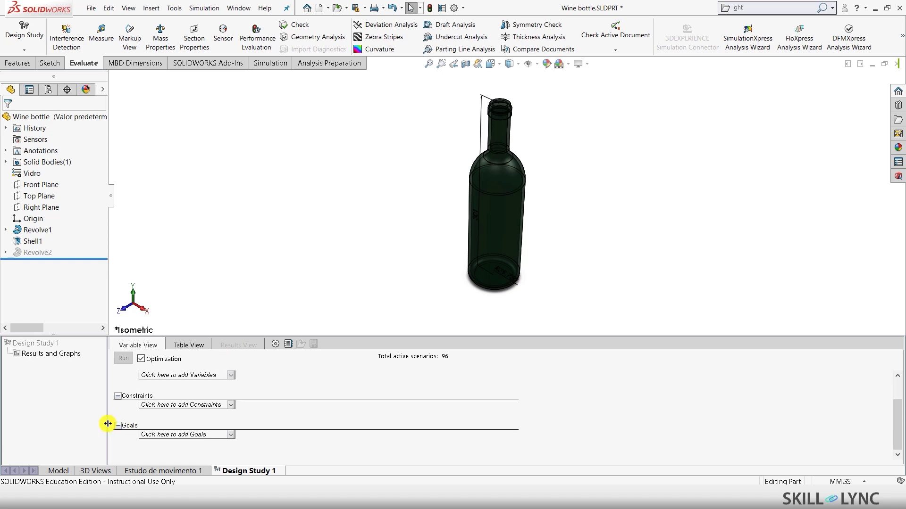
pyautogui.click(144, 434)
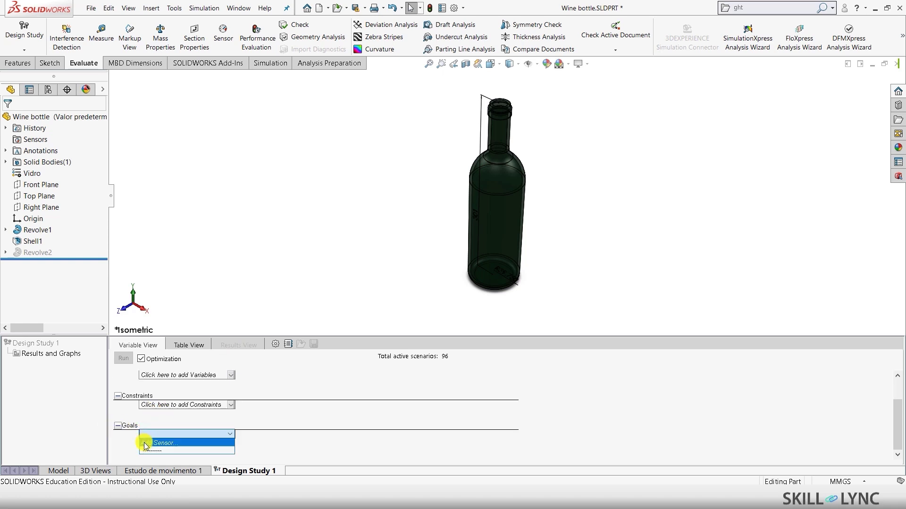
pyautogui.click(155, 443)
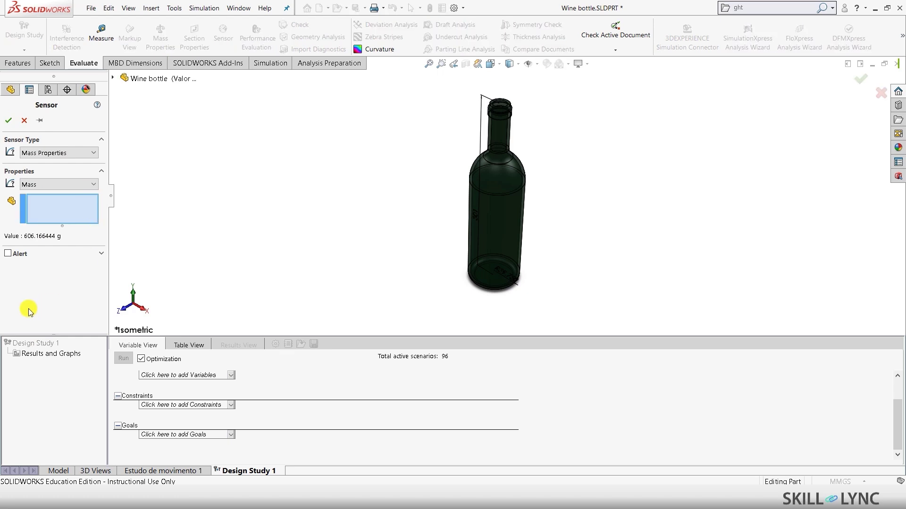
pyautogui.click(57, 184)
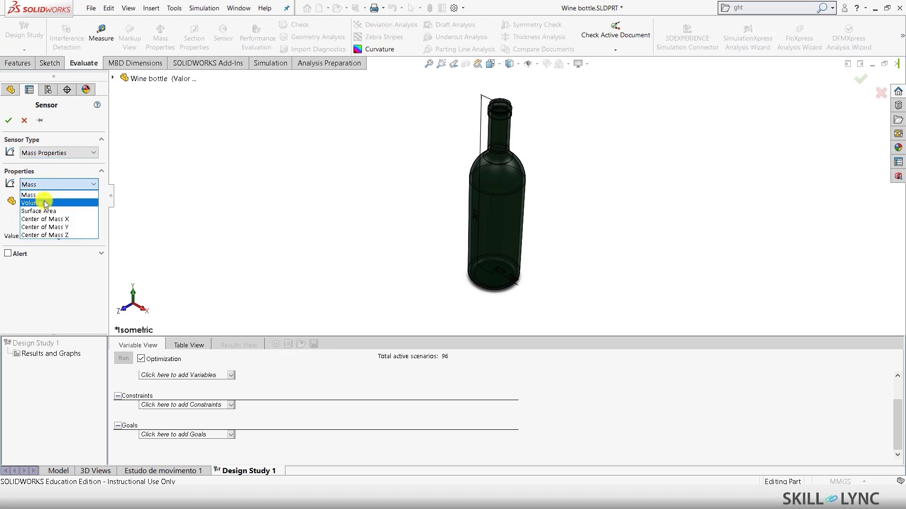
pyautogui.click(45, 200)
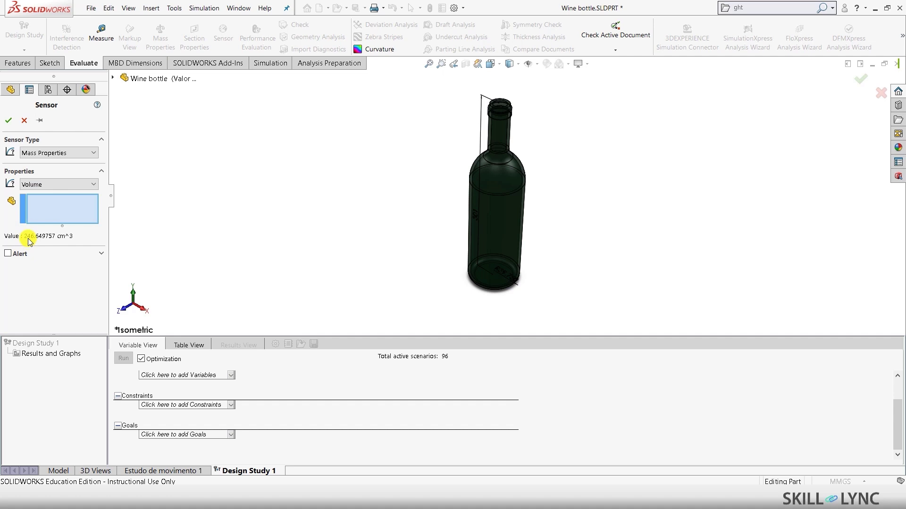
pyautogui.press('Return')
# Step: Set the volume goal to be exactly 350650 mm^3
pyautogui.click(217, 439)
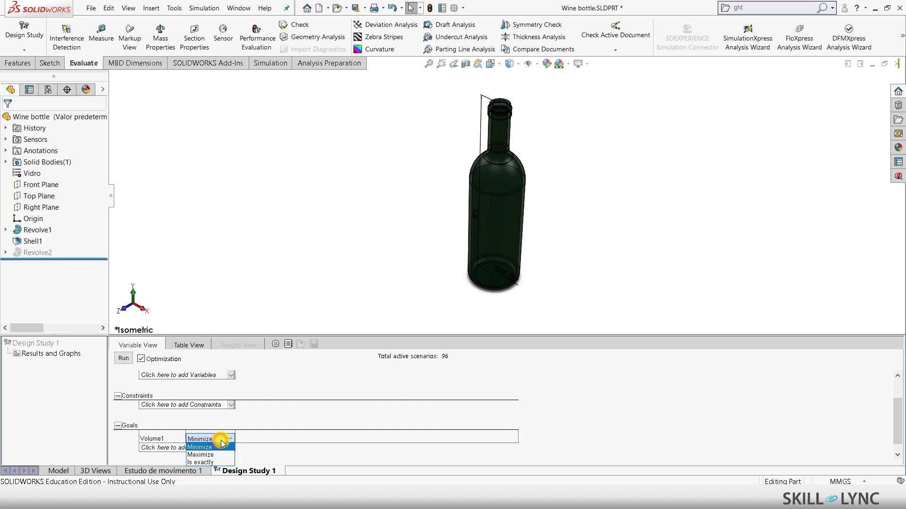
pyautogui.click(210, 460)
pyautogui.click(243, 439)
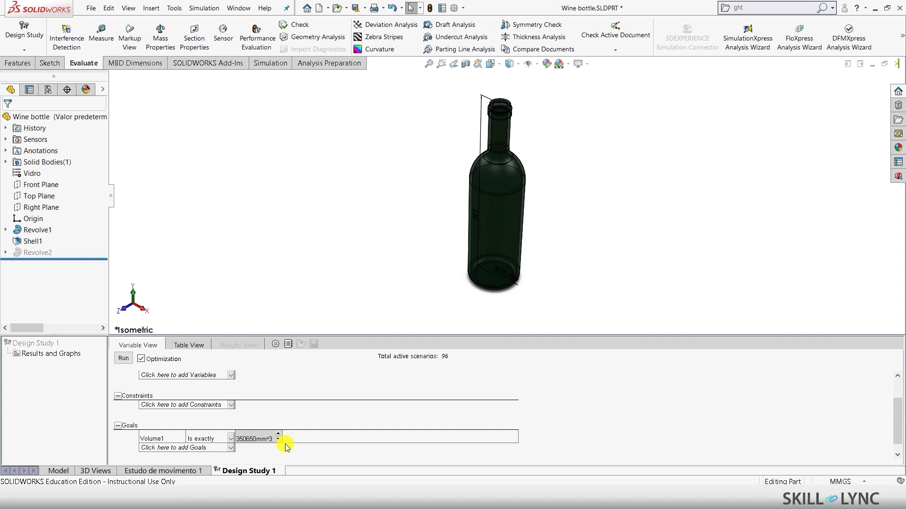
pyautogui.scroll(2, 314, 429)
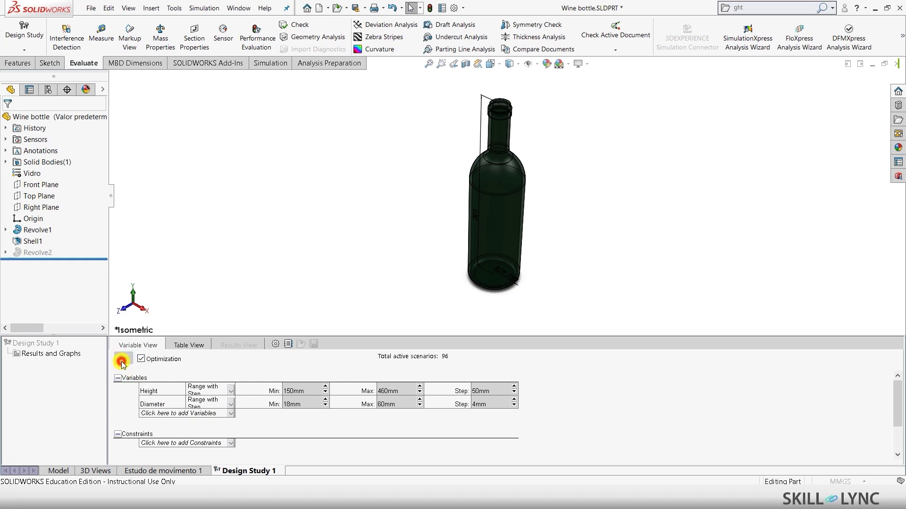
pyautogui.click(121, 360)
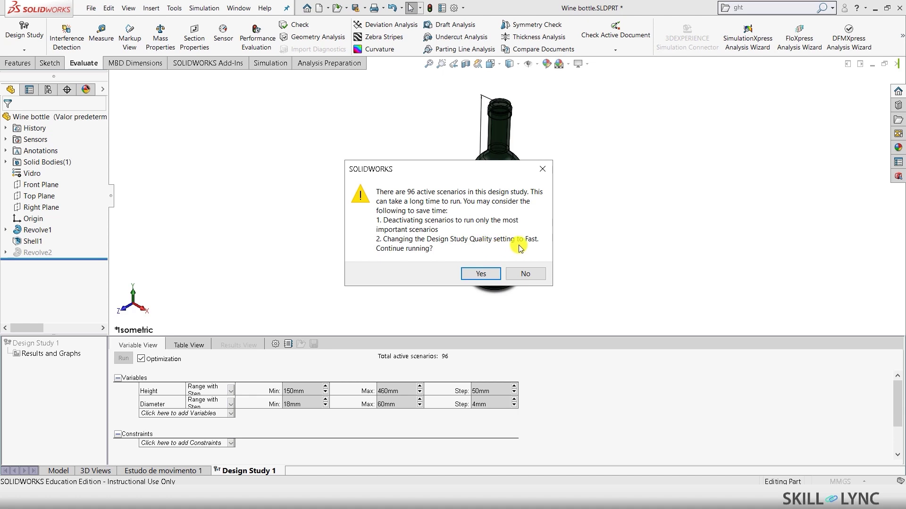
pyautogui.click(522, 272)
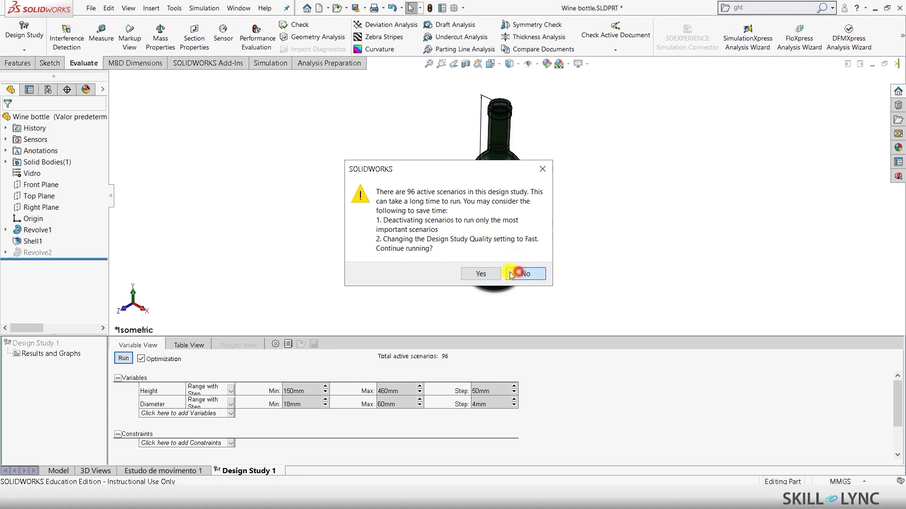
pyautogui.click(584, 410)
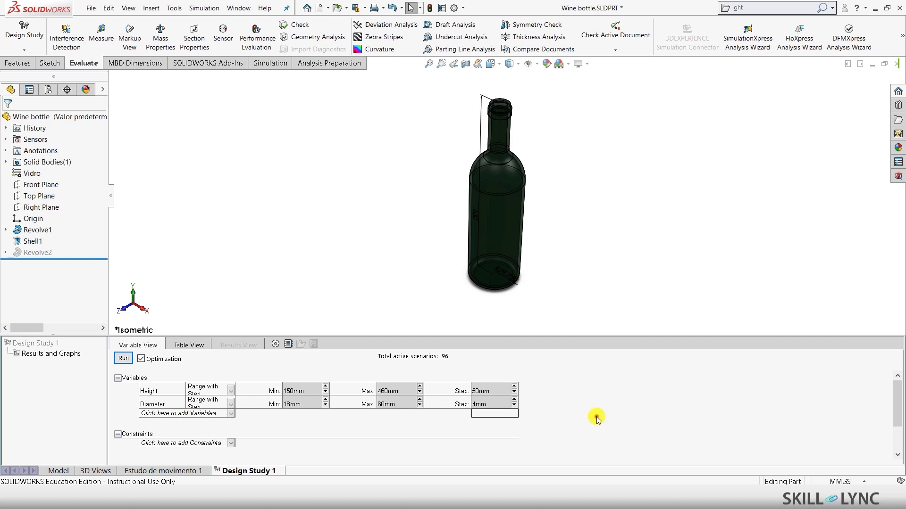
# Step: Set the Diameter variable's step to 10 mm to reduce the number of scenarios
pyautogui.scroll(-2, 596, 418)
pyautogui.scroll(2, 598, 419)
pyautogui.click(497, 407)
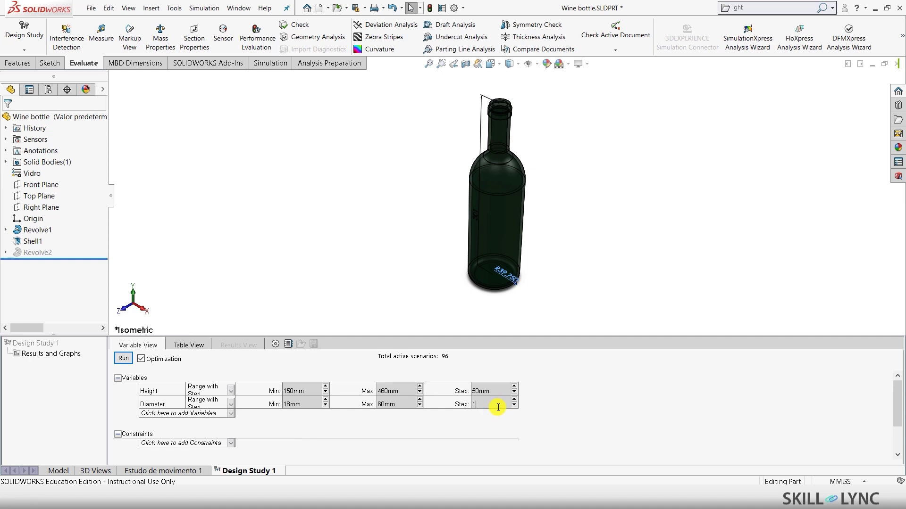
pyautogui.write('10mm')
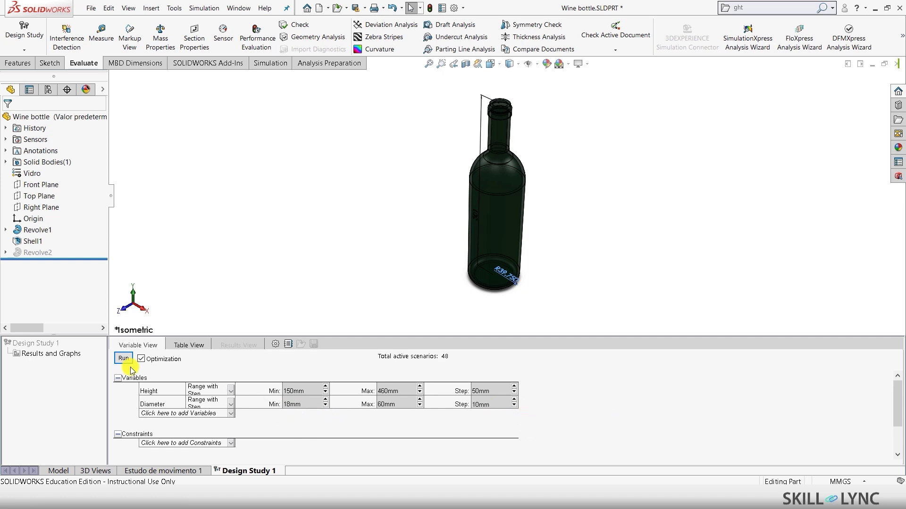
# Step: Run the optimization study on the bottle, moving the progress window clear of the model, and review the optimal scenario
pyautogui.click(125, 362)
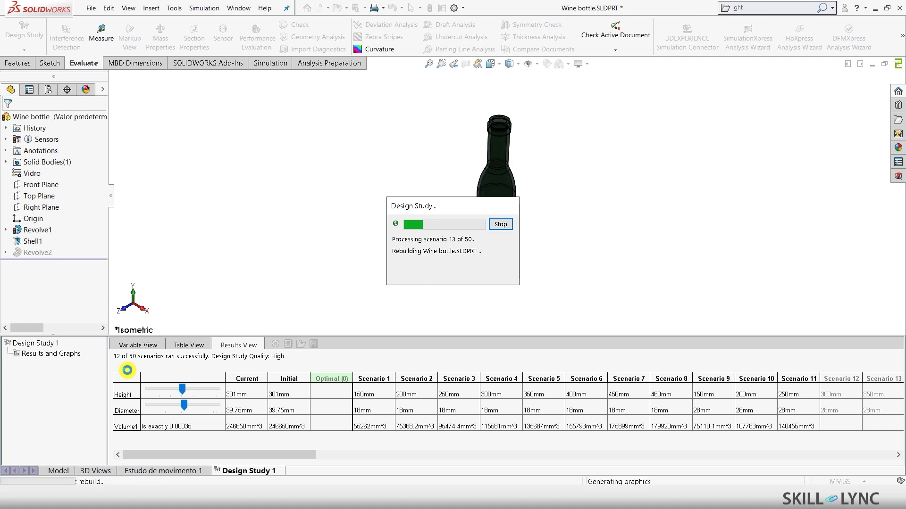
pyautogui.moveTo(401, 204); pyautogui.dragTo(255, 139)
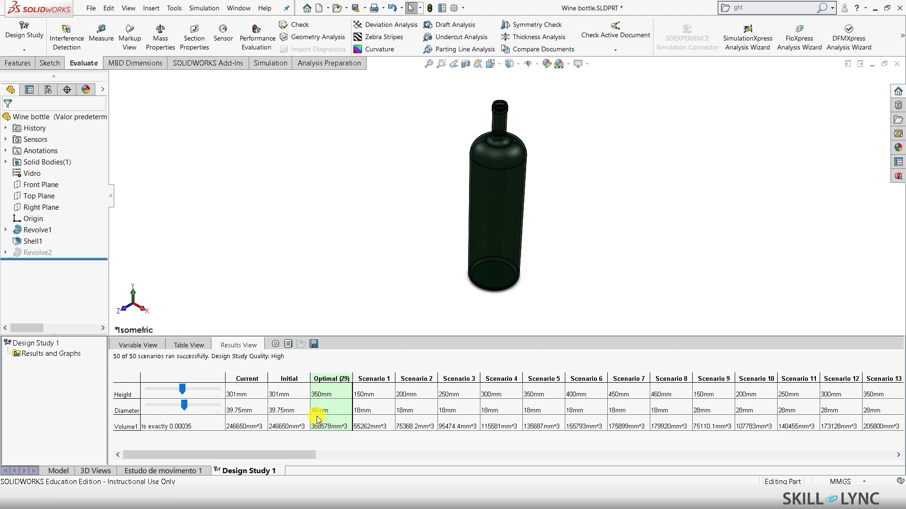
pyautogui.moveTo(300, 451); pyautogui.dragTo(293, 471)
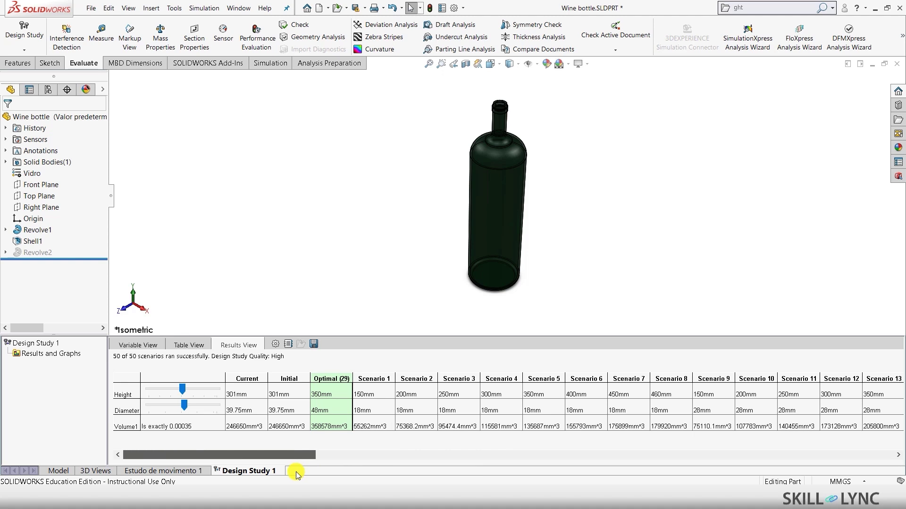